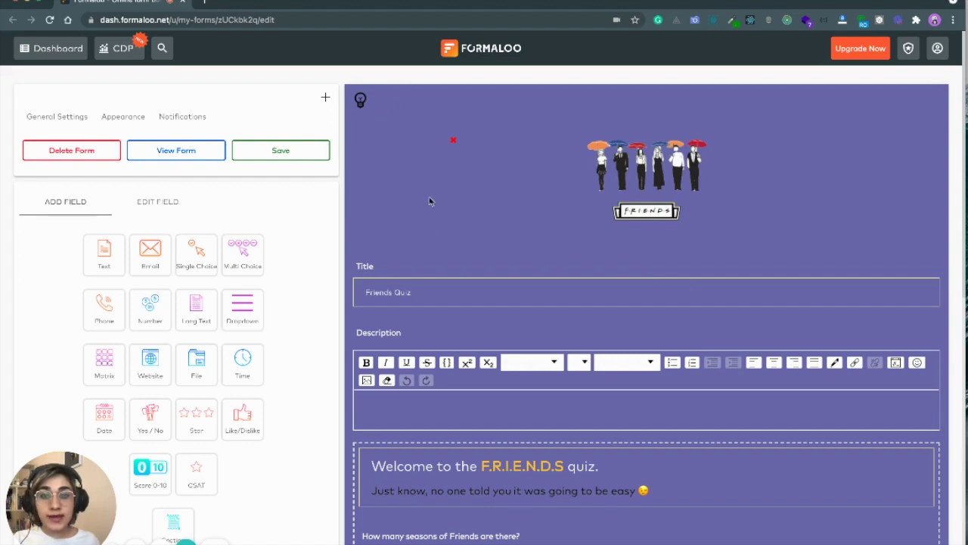
- Review the questions of the Friends Quiz form in the form editor
{"action": "scroll", "coordinate": [420, 232], "scroll_direction": "down", "scroll_amount": 1}
{"action": "scroll", "coordinate": [420, 230], "scroll_direction": "down", "scroll_amount": 3}
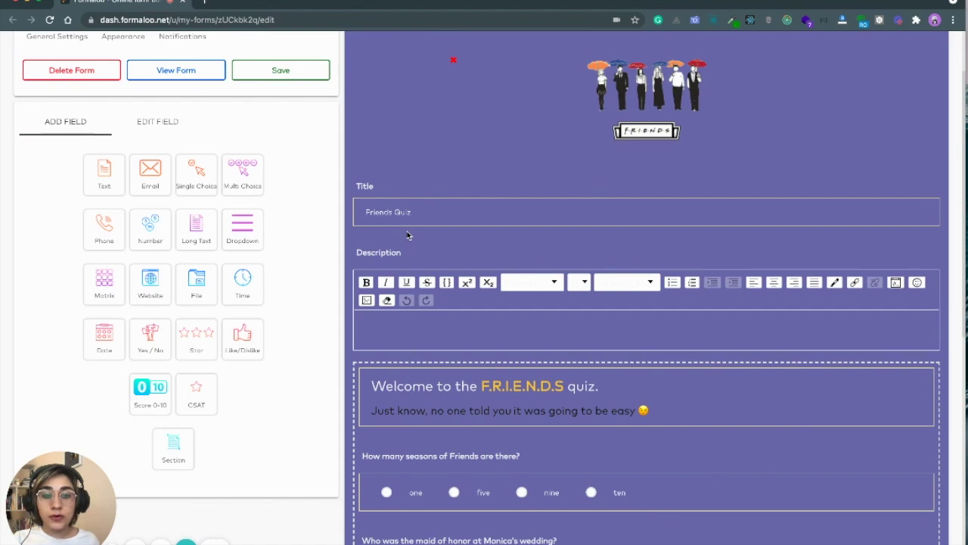
{"action": "scroll", "coordinate": [407, 235], "scroll_direction": "down", "scroll_amount": 4}
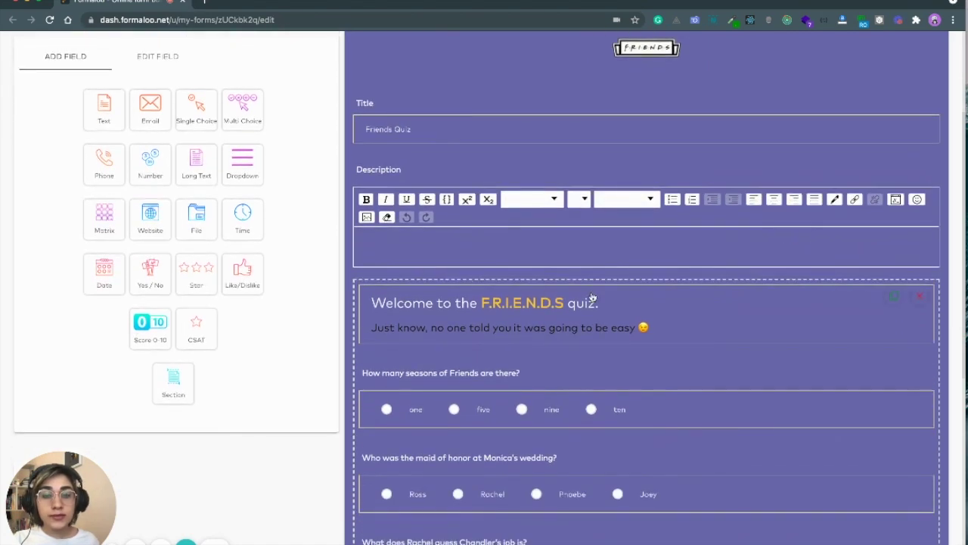
{"action": "scroll", "coordinate": [691, 327], "scroll_direction": "down", "scroll_amount": 9}
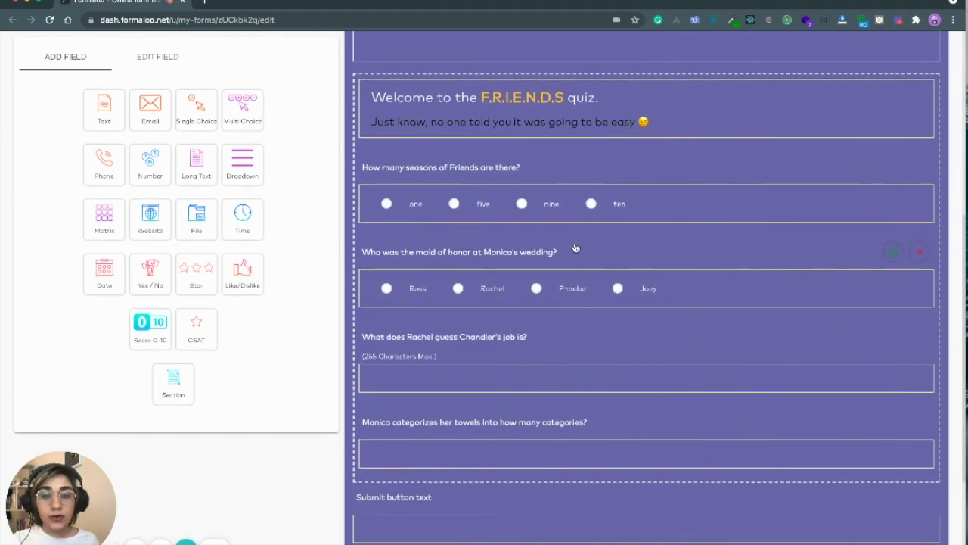
{"action": "scroll", "coordinate": [618, 245], "scroll_direction": "down", "scroll_amount": 3}
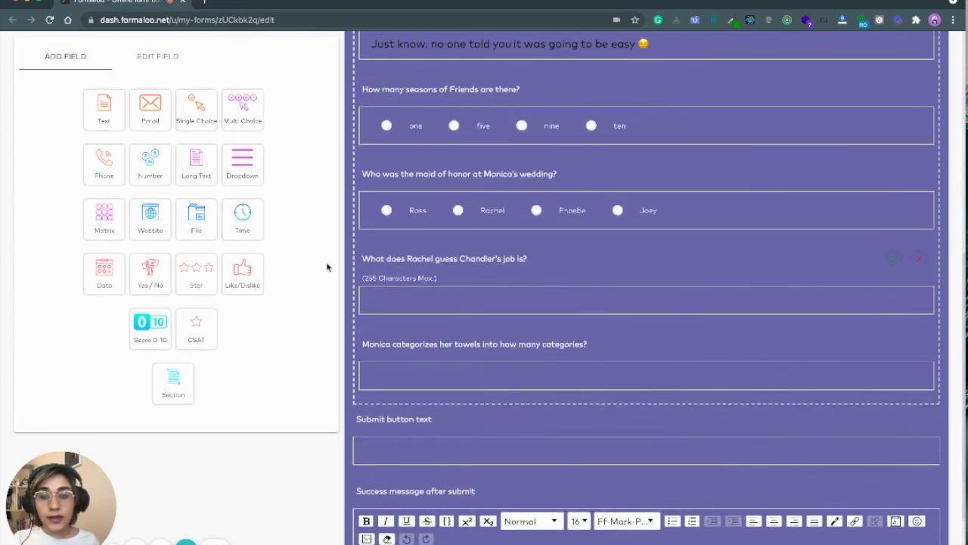
{"action": "scroll", "coordinate": [331, 249], "scroll_direction": "up", "scroll_amount": 15}
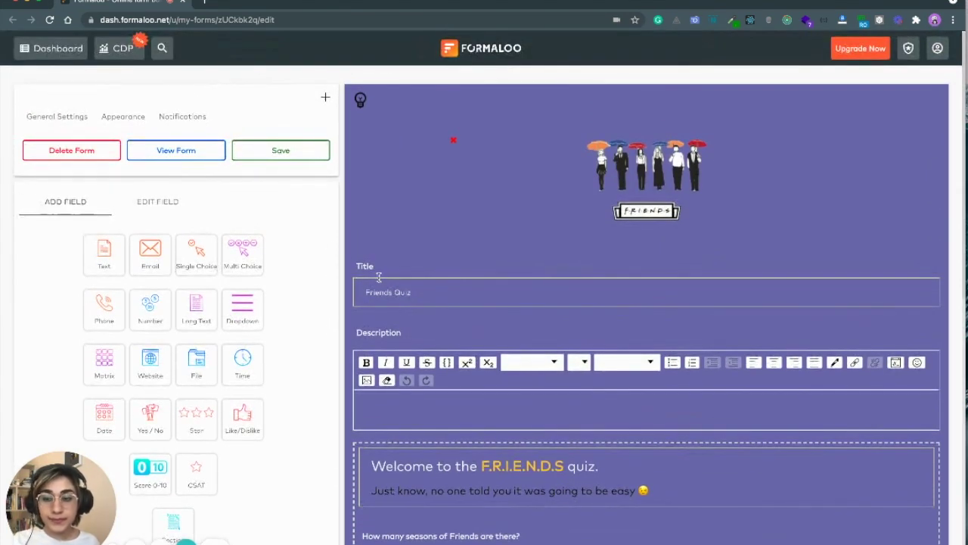
- Leave the form editor for the dashboard and open the calculator of the Friends Quiz form
{"action": "left_click", "coordinate": [66, 53]}
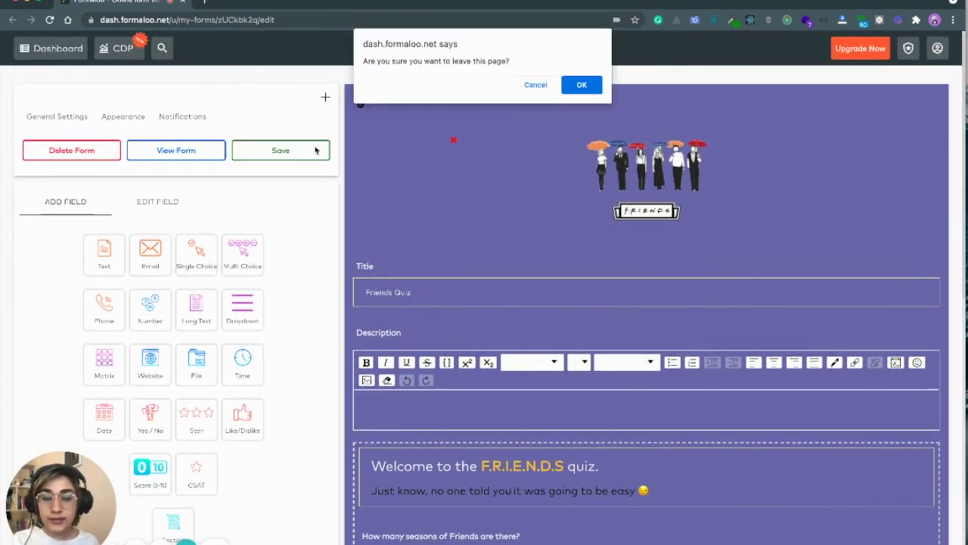
{"action": "left_click", "coordinate": [576, 91]}
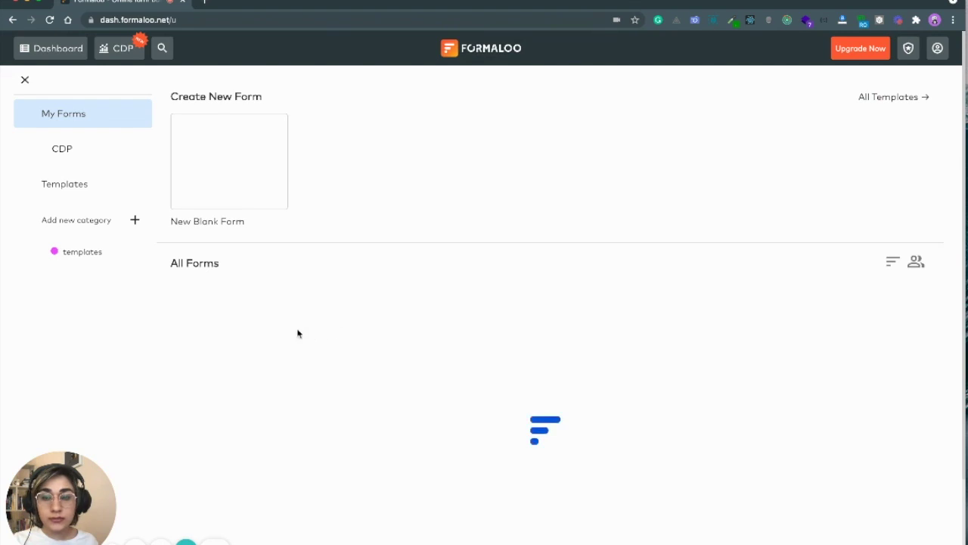
{"action": "scroll", "coordinate": [318, 303], "scroll_direction": "down", "scroll_amount": 2}
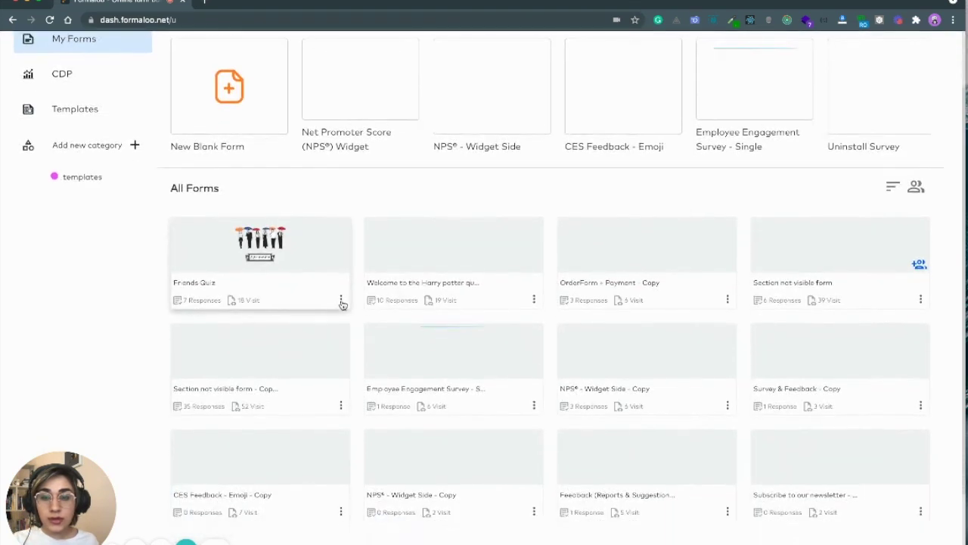
{"action": "left_click", "coordinate": [340, 300]}
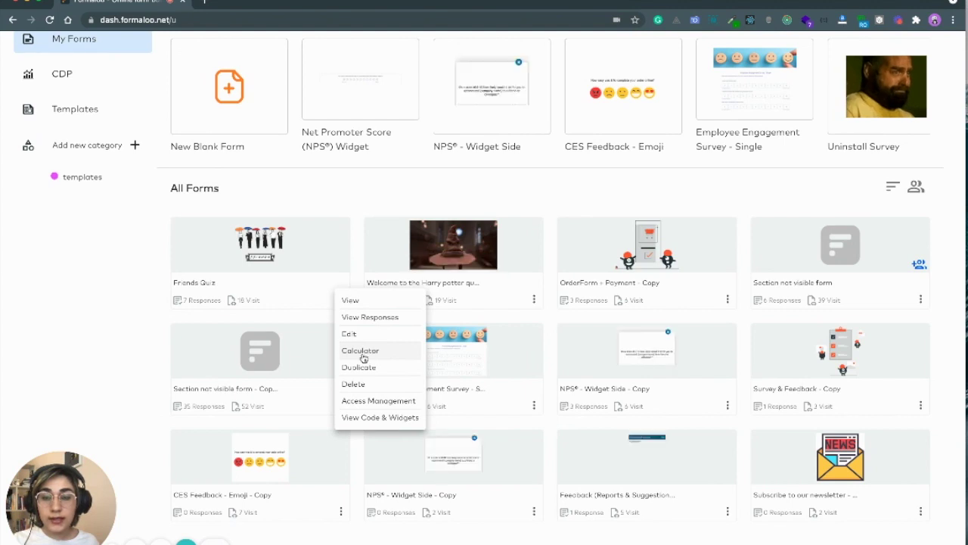
{"action": "left_click", "coordinate": [370, 352]}
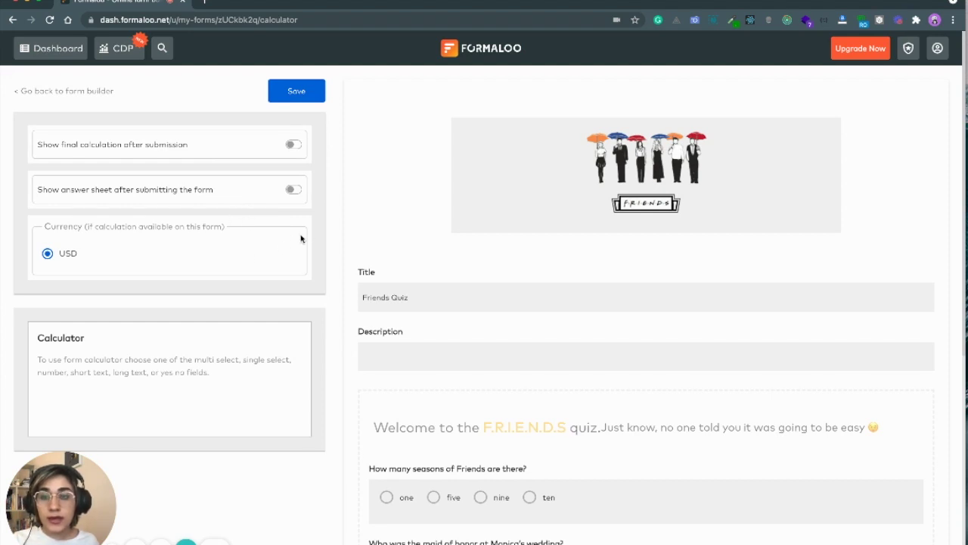
- Add a calculation to "How many seasons of Friends are there?" that adds 10 to the score when the answer is ten
{"action": "scroll", "coordinate": [337, 225], "scroll_direction": "down", "scroll_amount": 2}
{"action": "scroll", "coordinate": [385, 257], "scroll_direction": "down", "scroll_amount": 2}
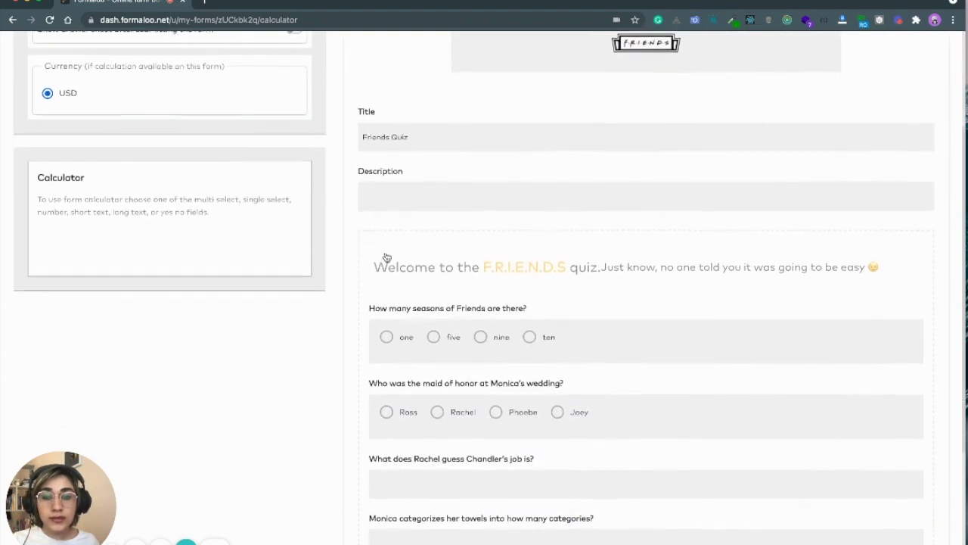
{"action": "scroll", "coordinate": [476, 260], "scroll_direction": "down", "scroll_amount": 2}
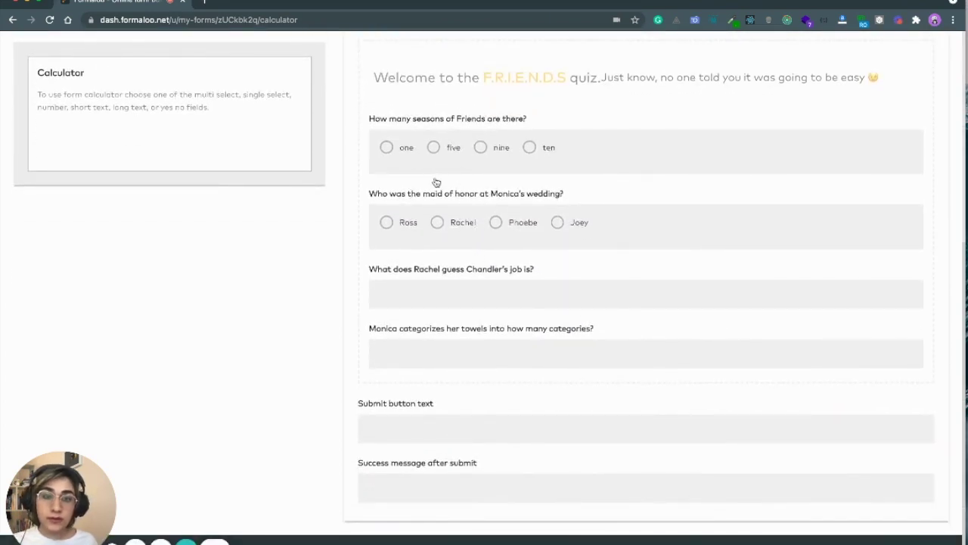
{"action": "left_click", "coordinate": [460, 166]}
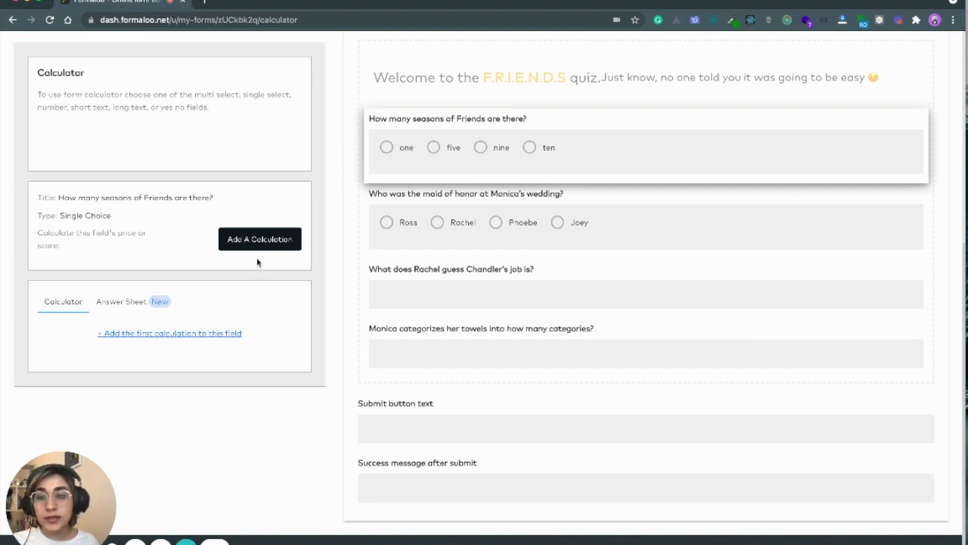
{"action": "left_click", "coordinate": [179, 337]}
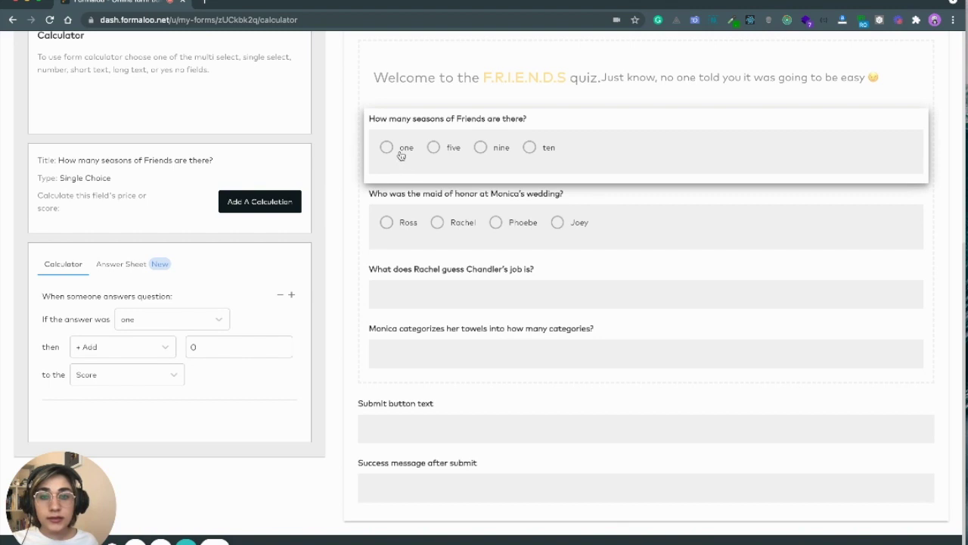
{"action": "left_click", "coordinate": [136, 321]}
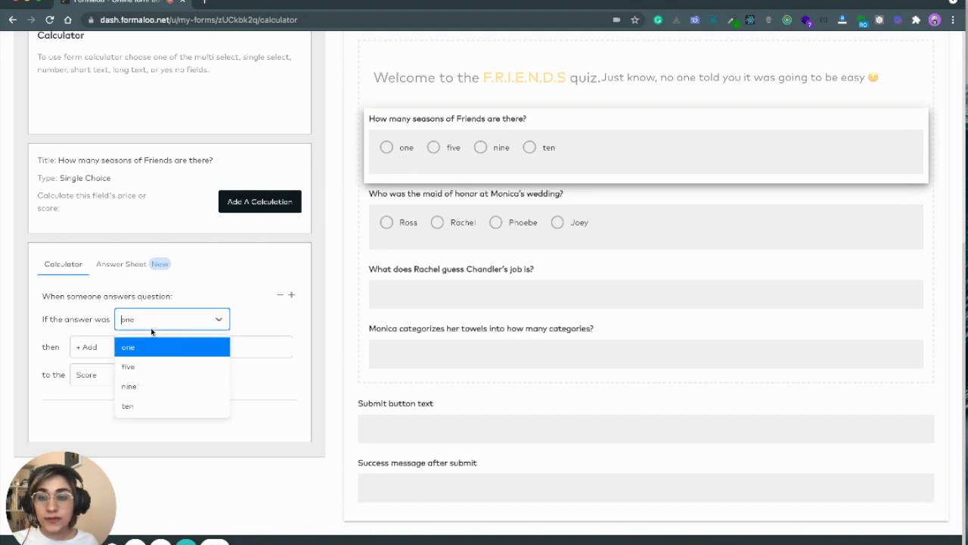
{"action": "left_click", "coordinate": [143, 406]}
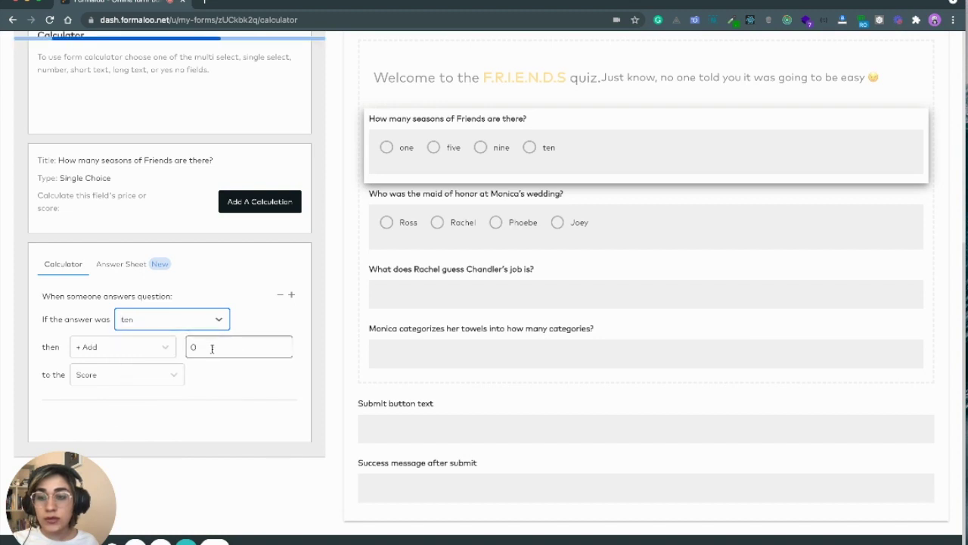
{"action": "left_click_drag", "start_coordinate": [212, 349], "coordinate": [190, 351]}
{"action": "type", "text": "10"}
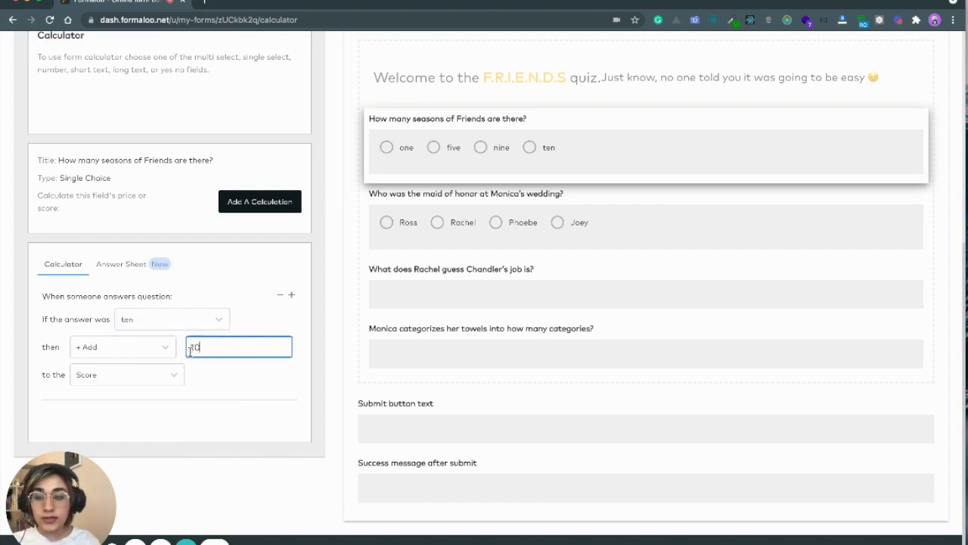
{"action": "left_click", "coordinate": [75, 353]}
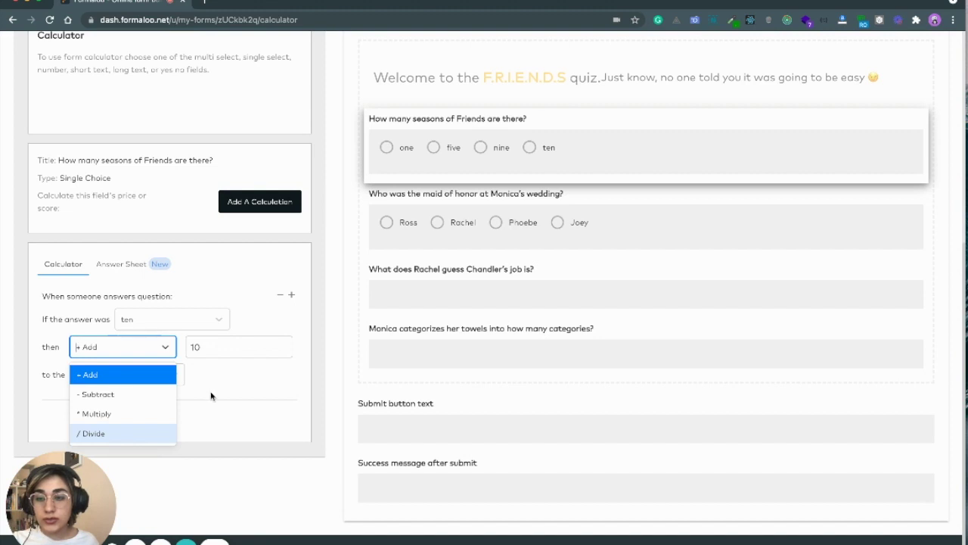
{"action": "left_click", "coordinate": [231, 406]}
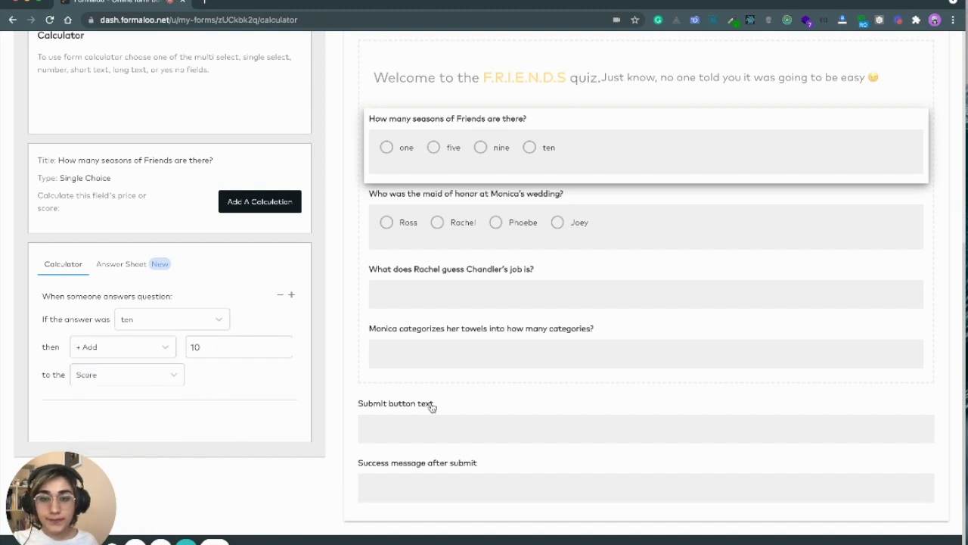
- Enter "this series has 4 seasons" as the answer sheet text for the seasons question
{"action": "left_click", "coordinate": [113, 266]}
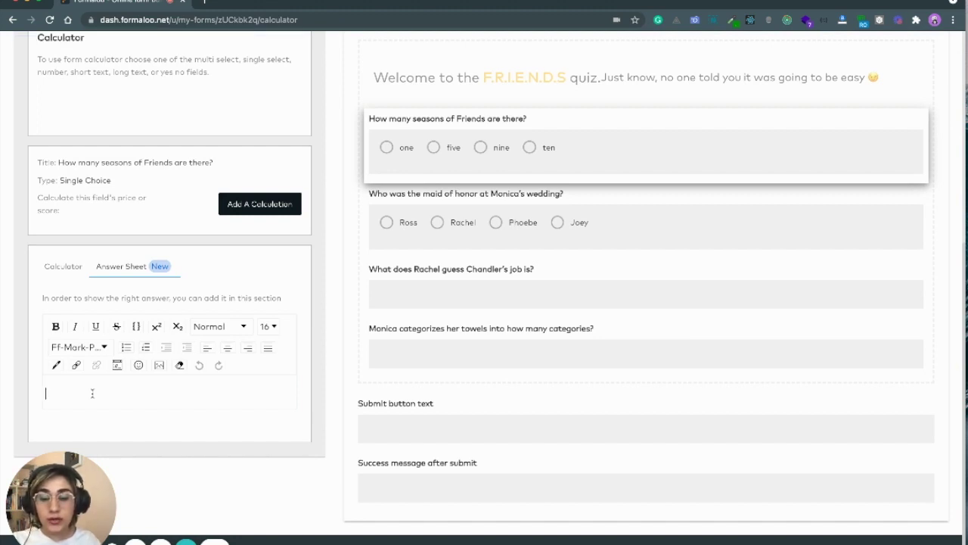
{"action": "type", "text": "th"}
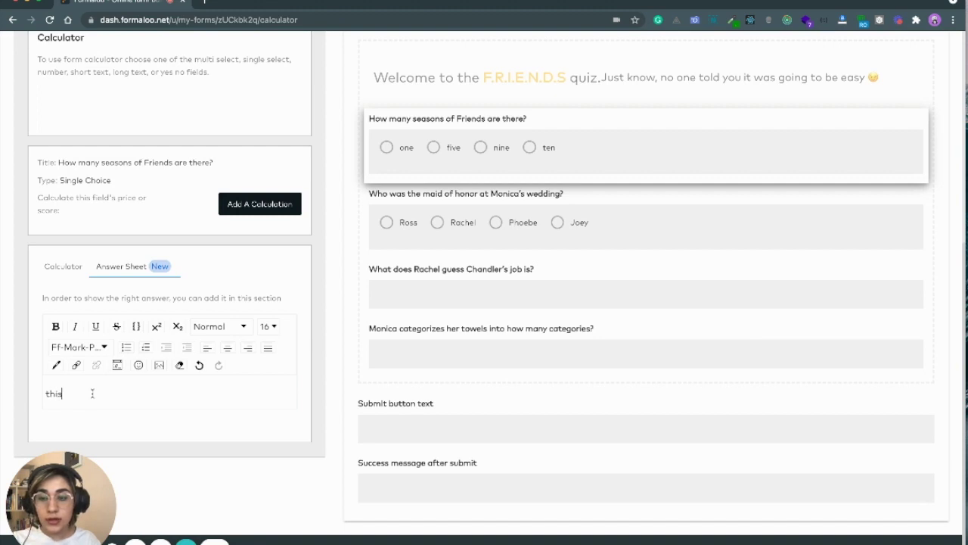
{"action": "type", "text": "is "}
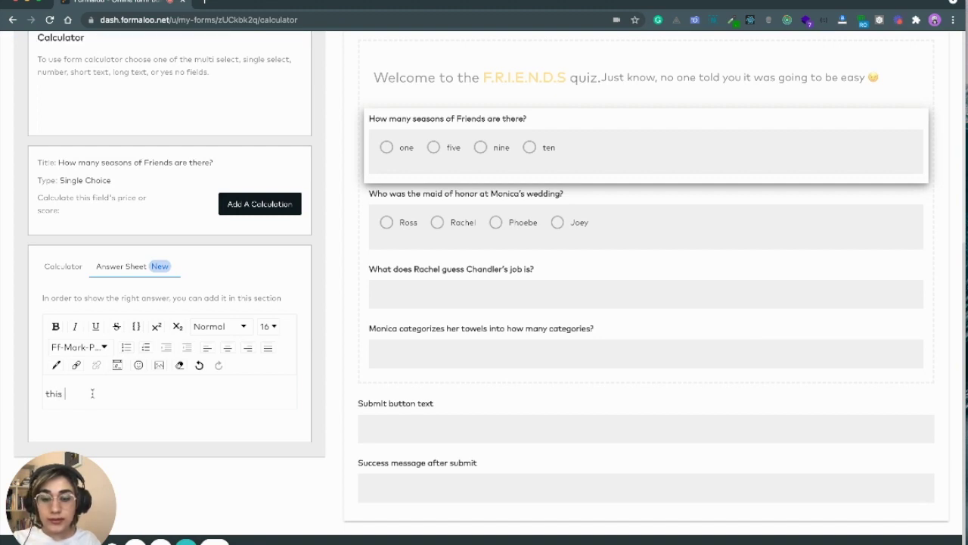
{"action": "type", "text": "series has"}
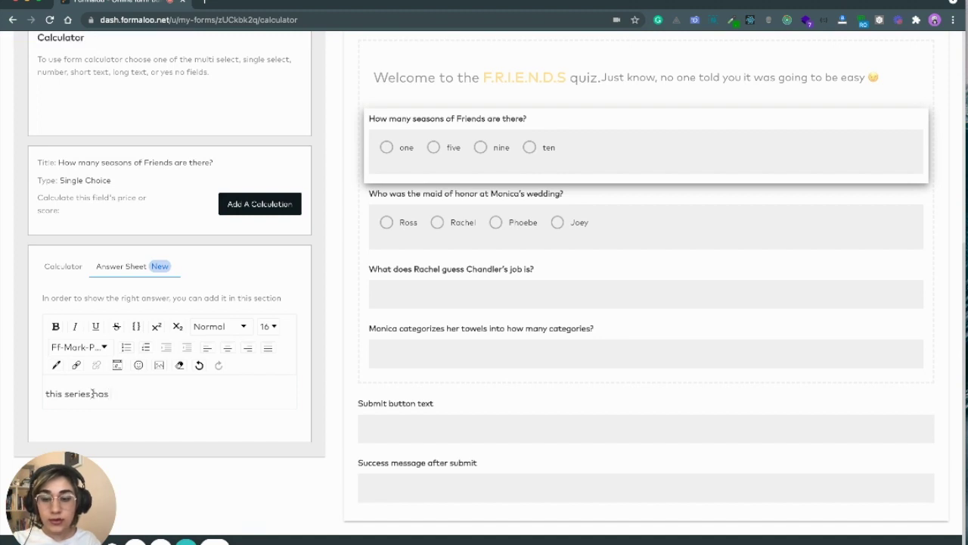
{"action": "type", "text": " 4 seasons"}
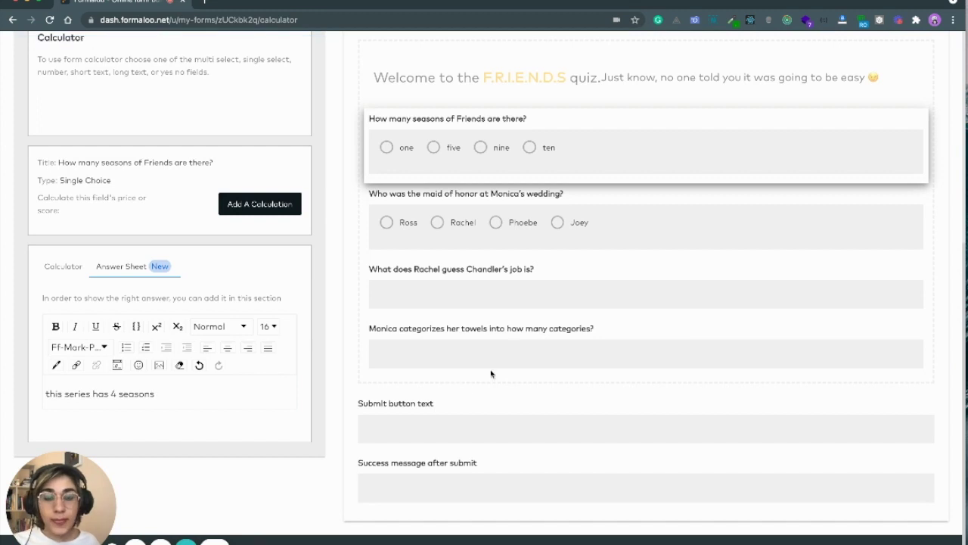
- Check the calculation rules of the maid of honor question and the Chandler's job question
{"action": "left_click", "coordinate": [534, 245]}
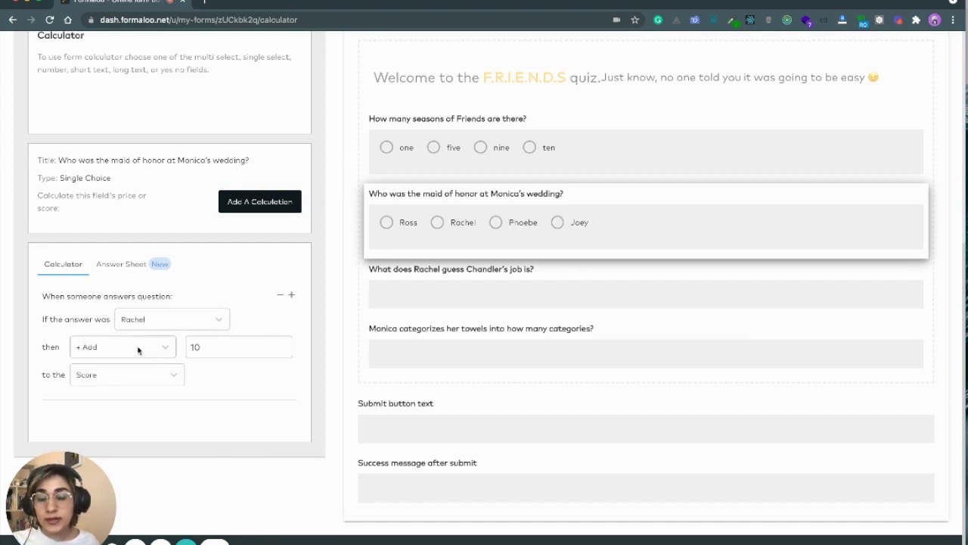
{"action": "left_click", "coordinate": [201, 346]}
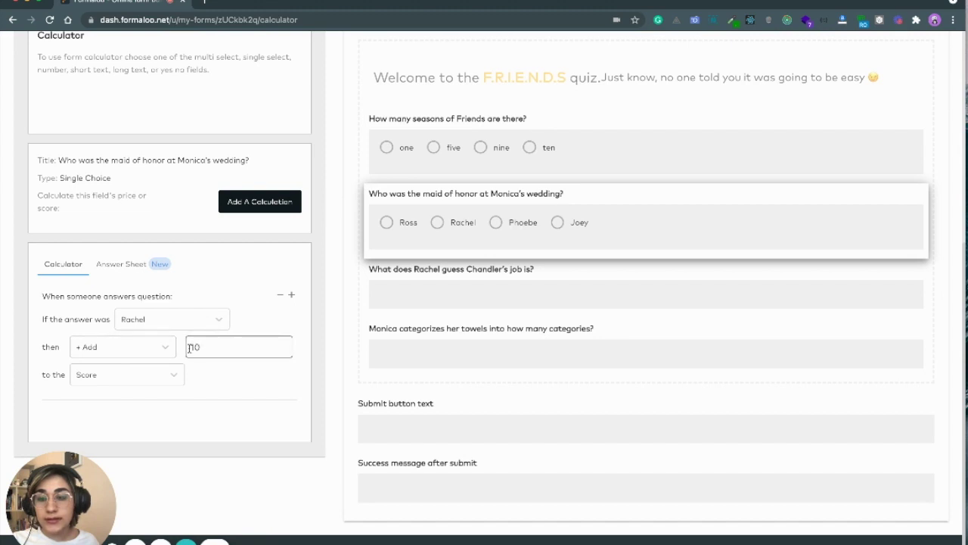
{"action": "left_click", "coordinate": [432, 285]}
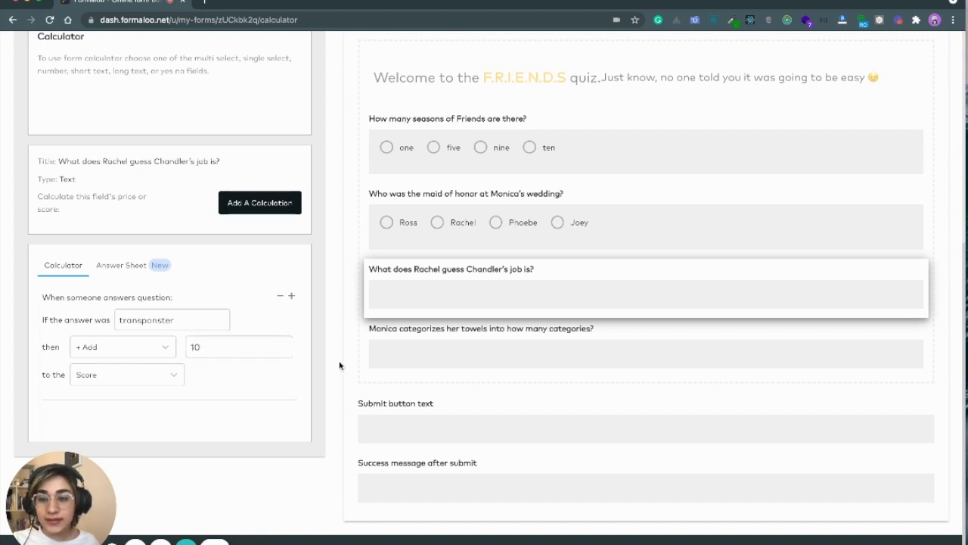
- Add a calculation to the towel categories question that adds 10 to the score when the answer is 11
{"action": "left_click", "coordinate": [401, 334]}
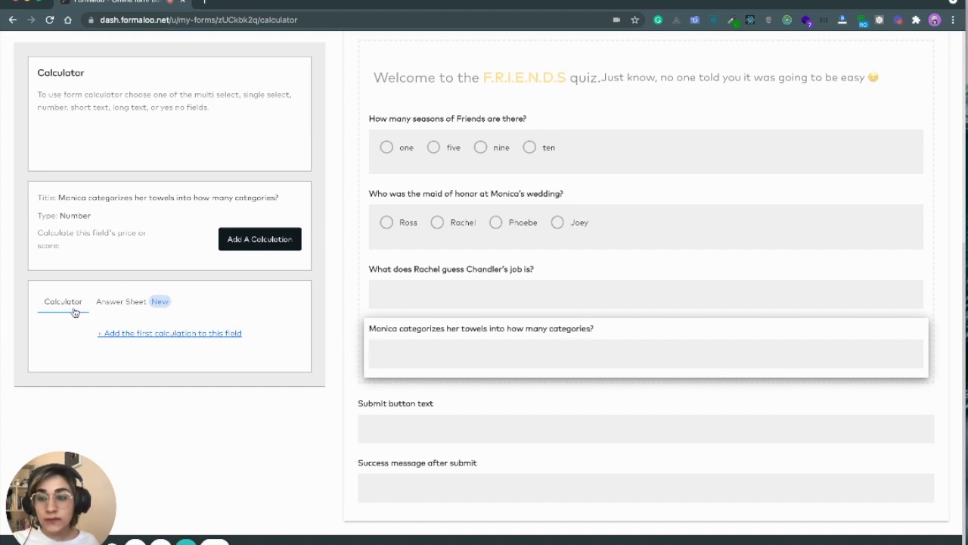
{"action": "left_click", "coordinate": [125, 334]}
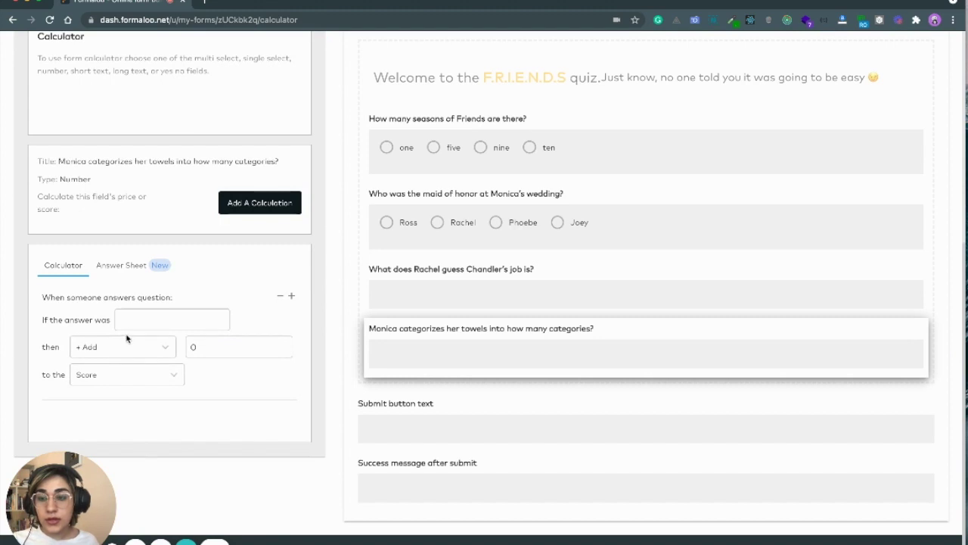
{"action": "left_click", "coordinate": [134, 320]}
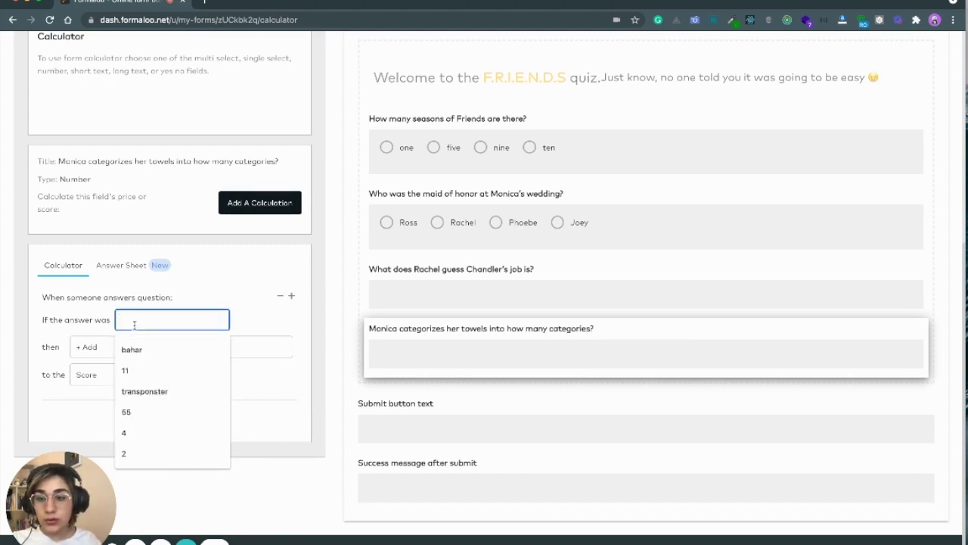
{"action": "type", "text": "11"}
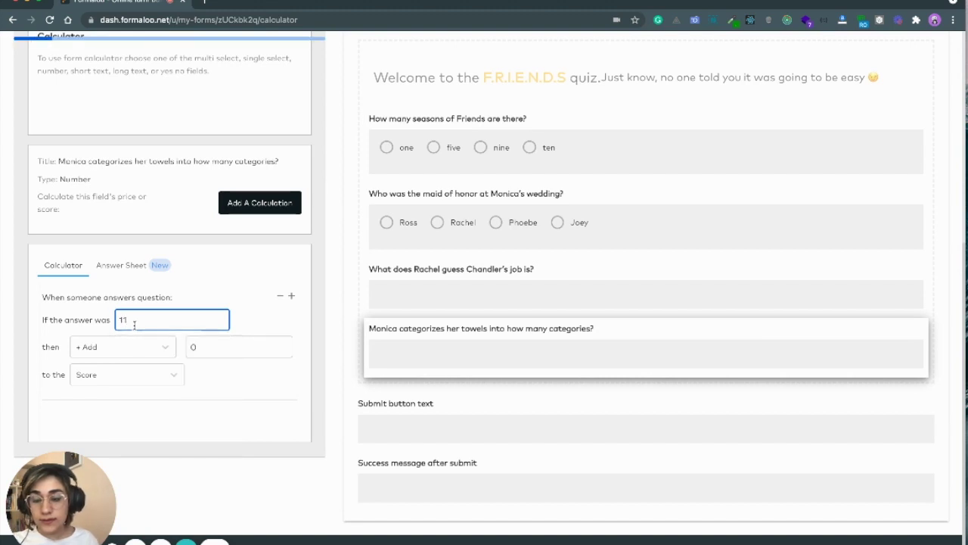
{"action": "double_click", "coordinate": [190, 346]}
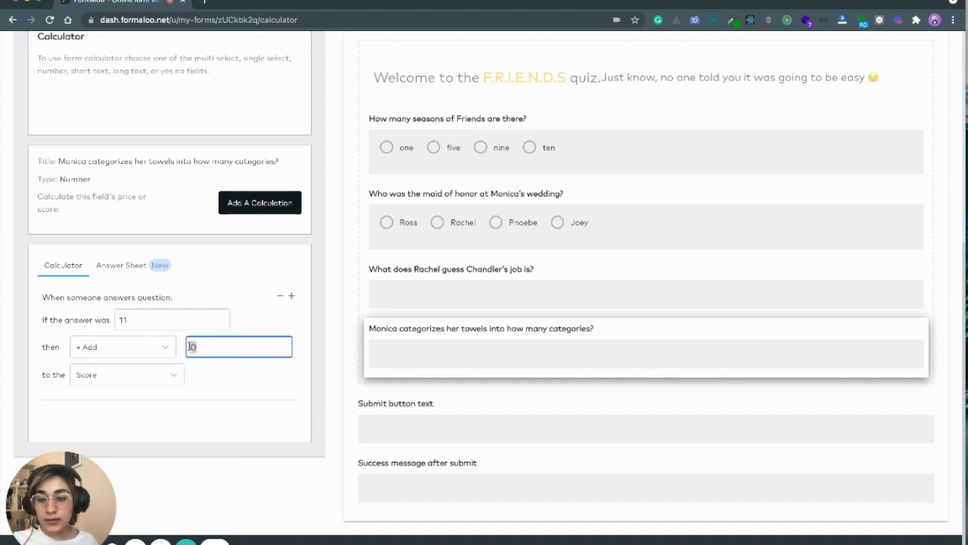
{"action": "type", "text": "10"}
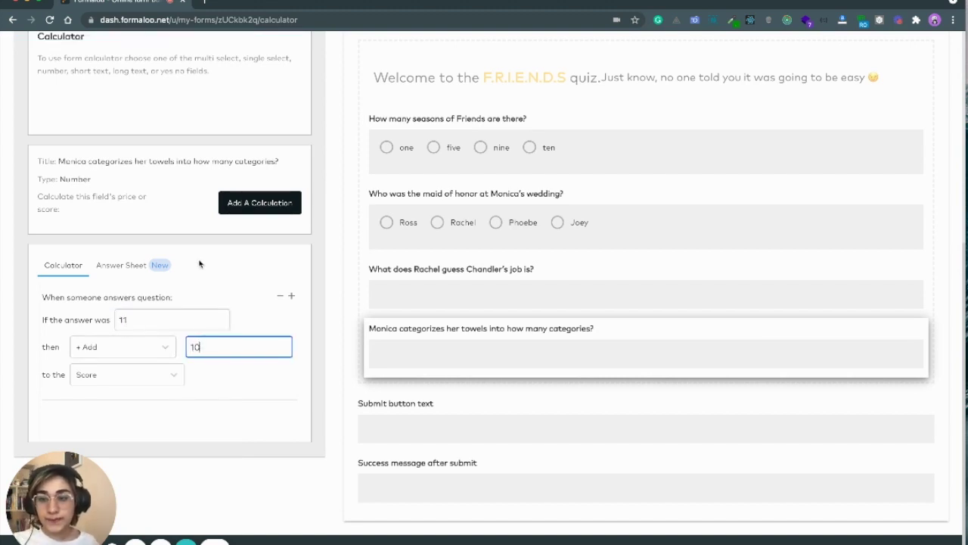
- Enter "the right answer is 11" as the answer sheet text for the towel categories question, with 11 in bold
{"action": "left_click", "coordinate": [128, 269]}
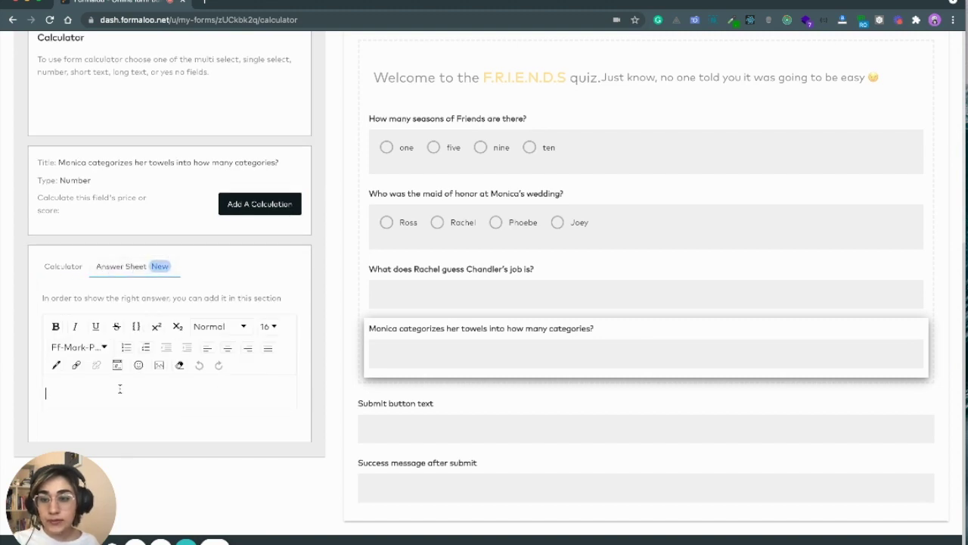
{"action": "type", "text": "1"}
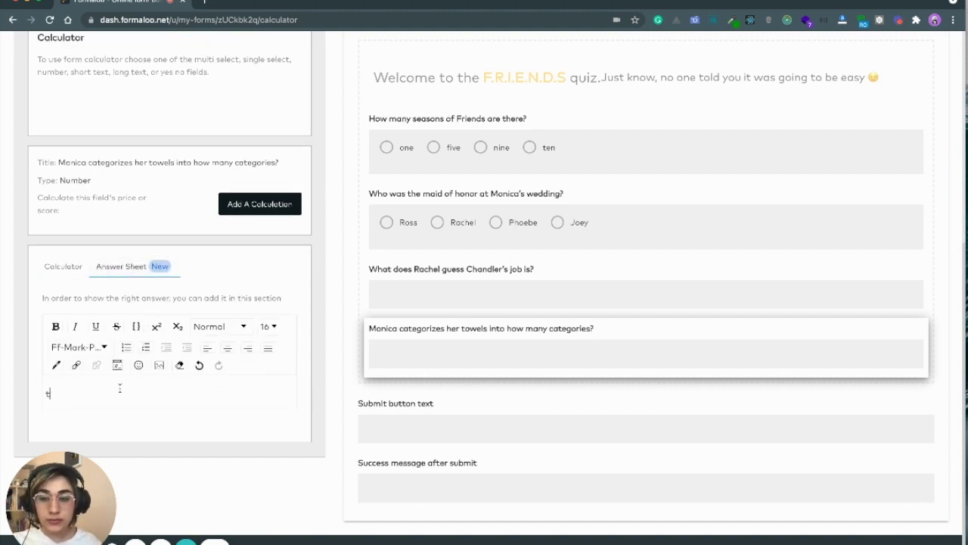
{"action": "type", "text": "he rig"}
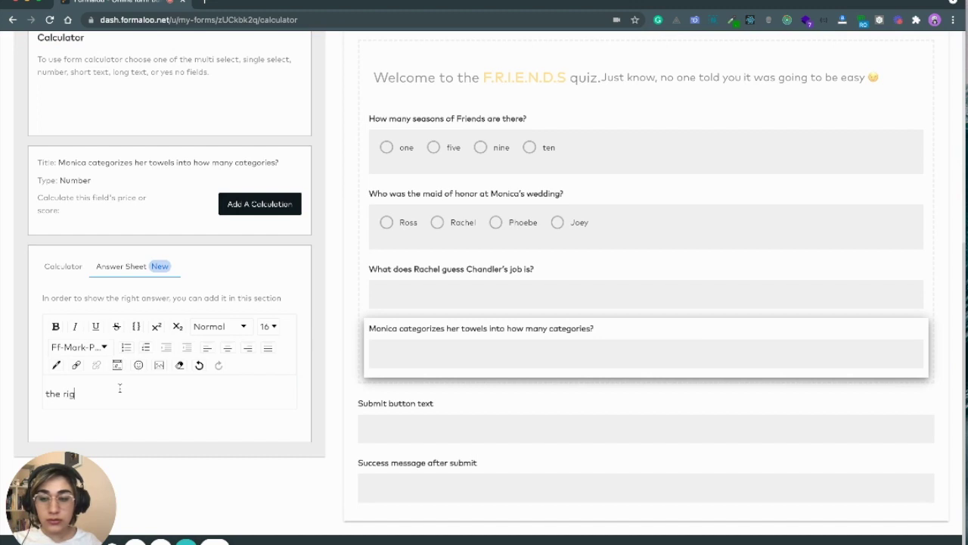
{"action": "type", "text": "ht answer is 1"}
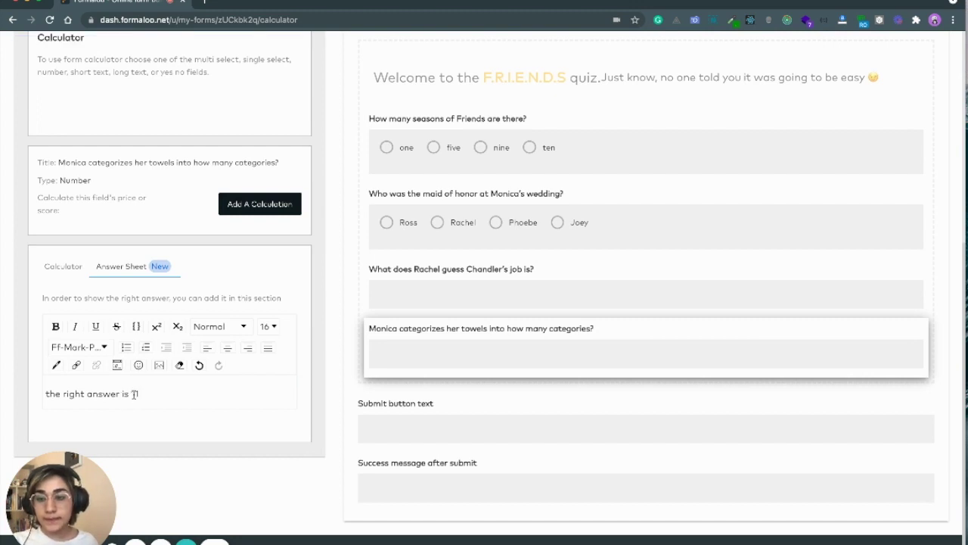
{"action": "double_click", "coordinate": [134, 394]}
{"action": "left_click", "coordinate": [55, 327]}
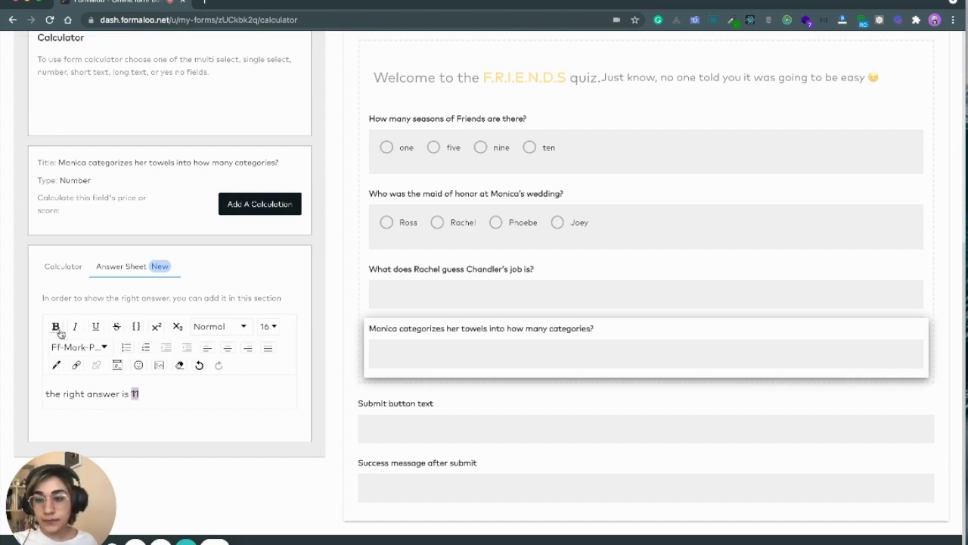
{"action": "left_click", "coordinate": [152, 404]}
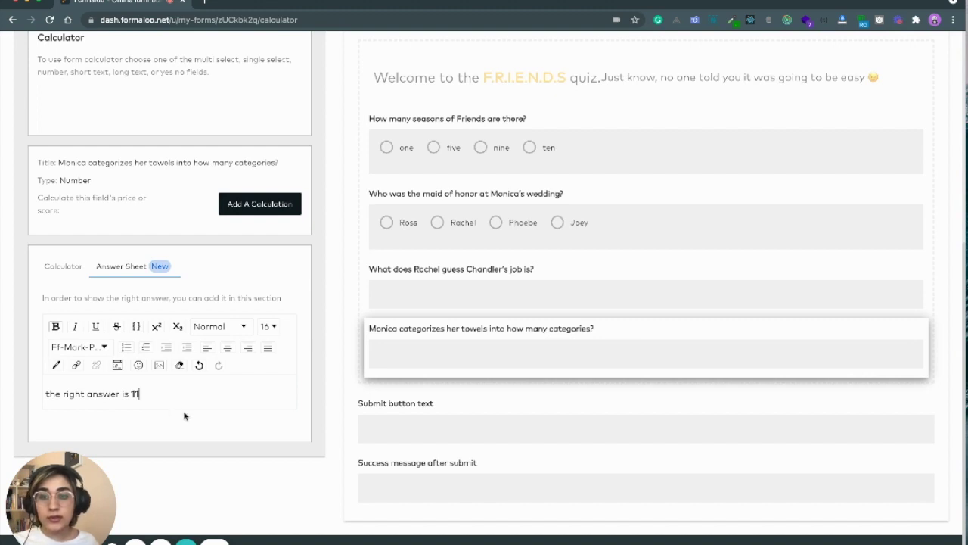
- Enable showing the final calculation and the answer sheet after submission, and save the form's calculator settings
{"action": "scroll", "coordinate": [396, 361], "scroll_direction": "up", "scroll_amount": 3}
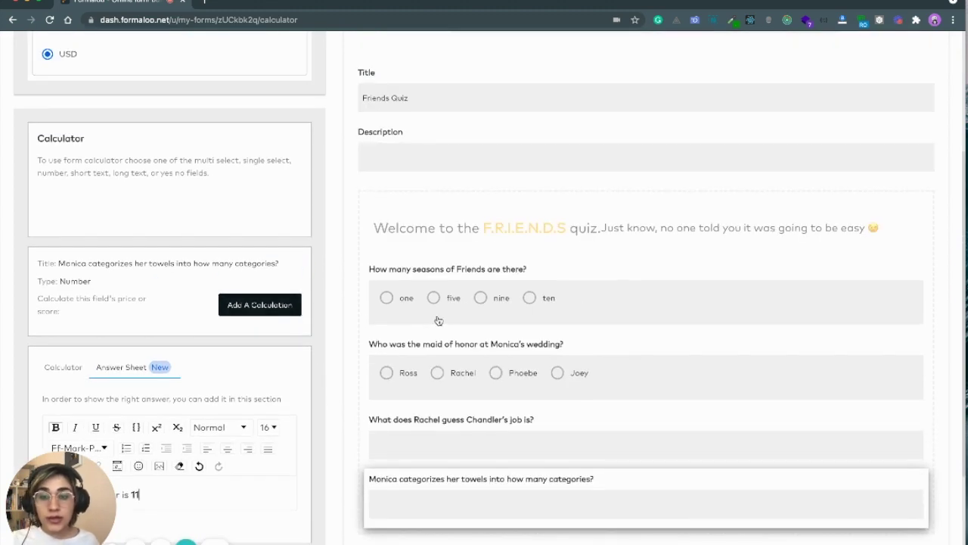
{"action": "scroll", "coordinate": [437, 322], "scroll_direction": "down", "scroll_amount": 2}
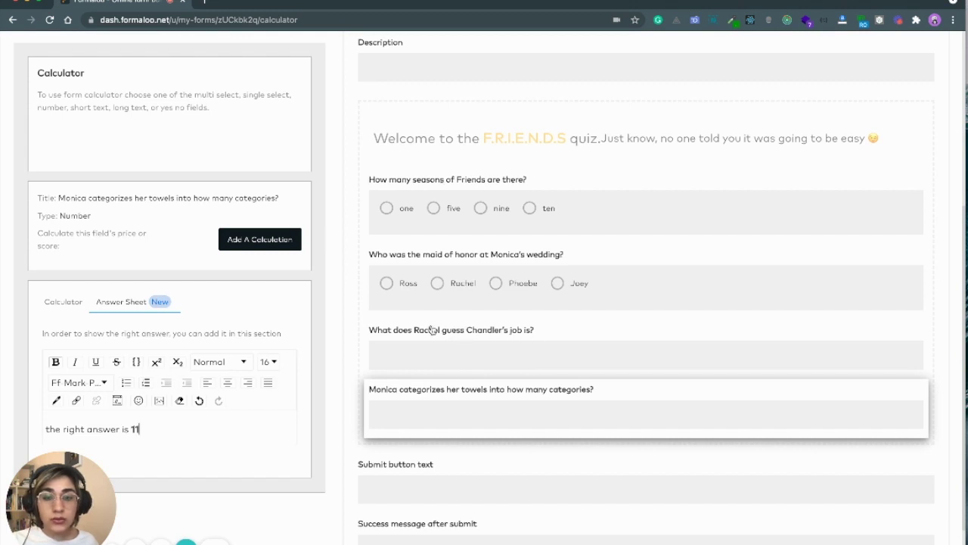
{"action": "scroll", "coordinate": [279, 304], "scroll_direction": "up", "scroll_amount": 4}
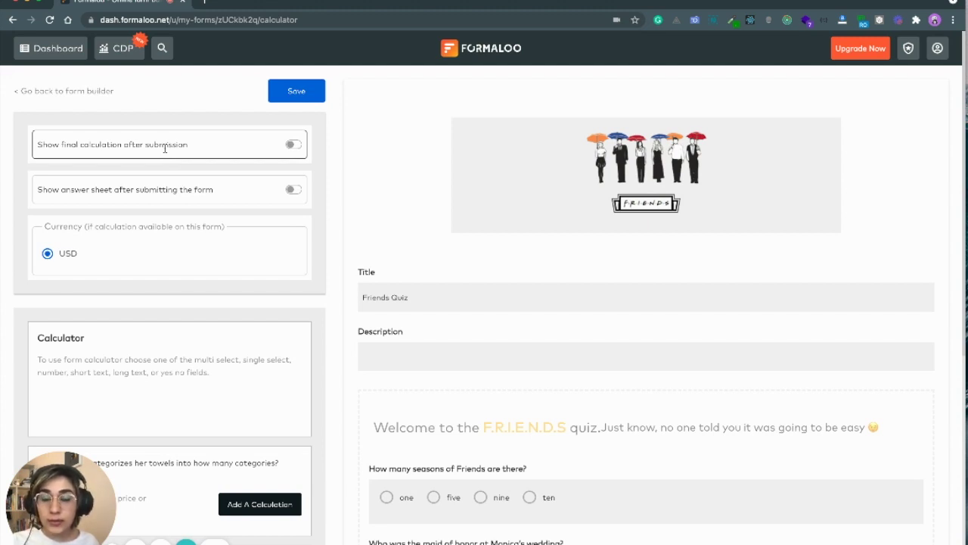
{"action": "left_click", "coordinate": [292, 145]}
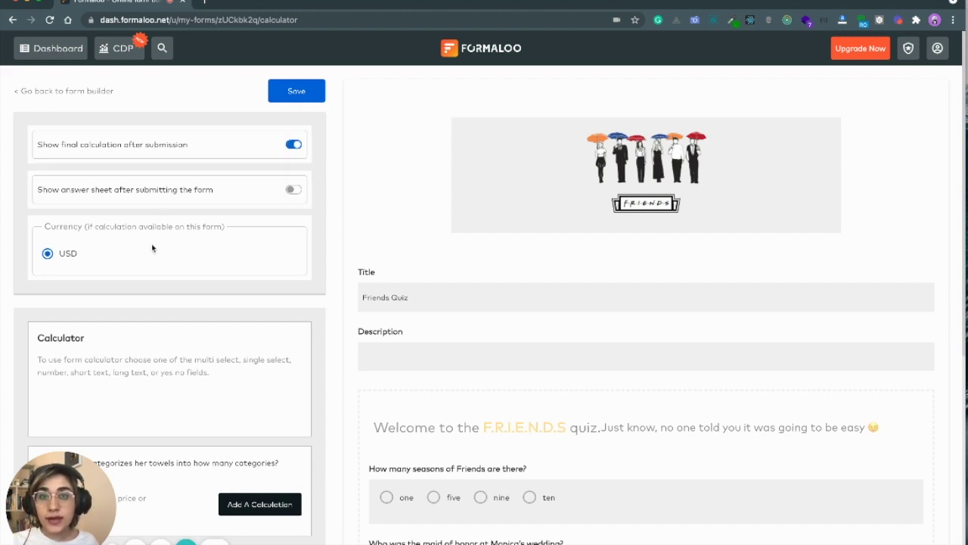
{"action": "scroll", "coordinate": [152, 244], "scroll_direction": "down", "scroll_amount": 5}
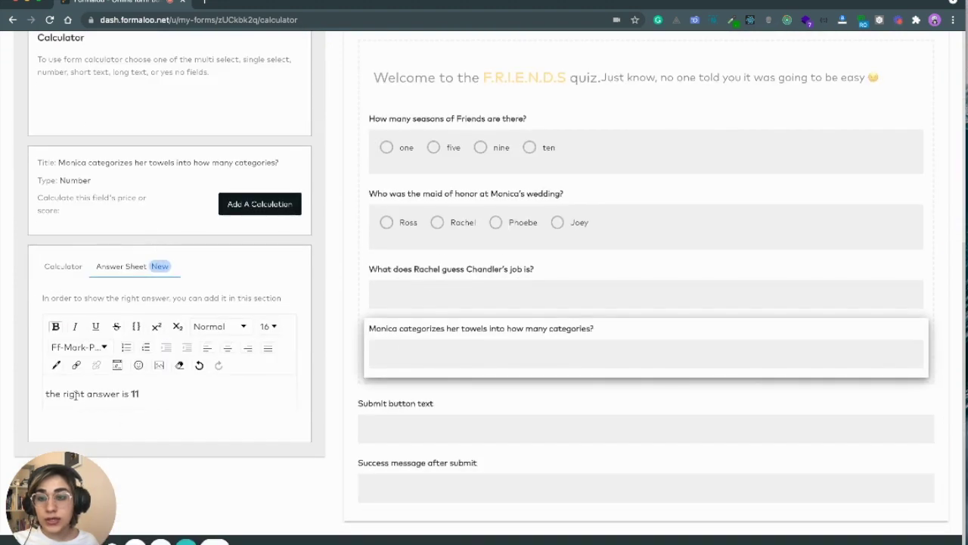
{"action": "scroll", "coordinate": [95, 393], "scroll_direction": "up", "scroll_amount": 5}
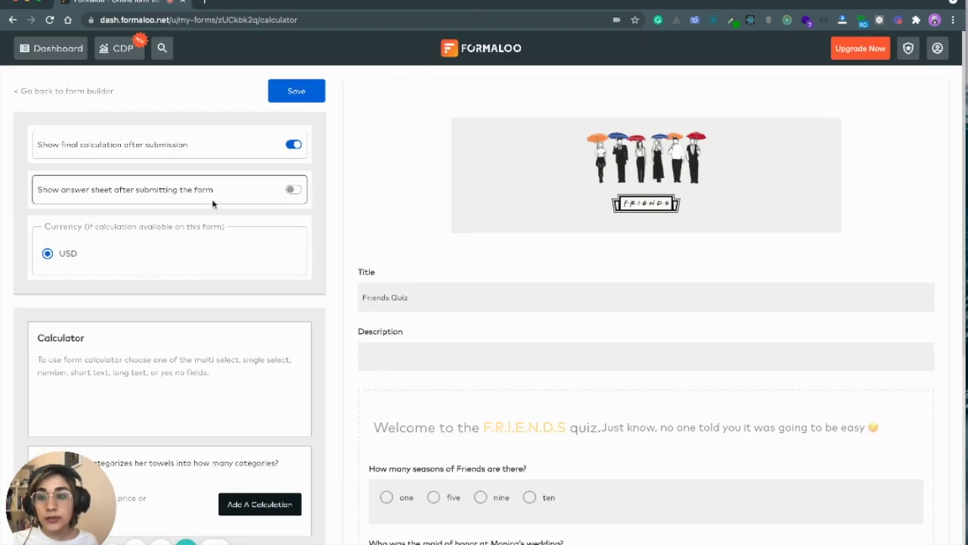
{"action": "left_click", "coordinate": [292, 190]}
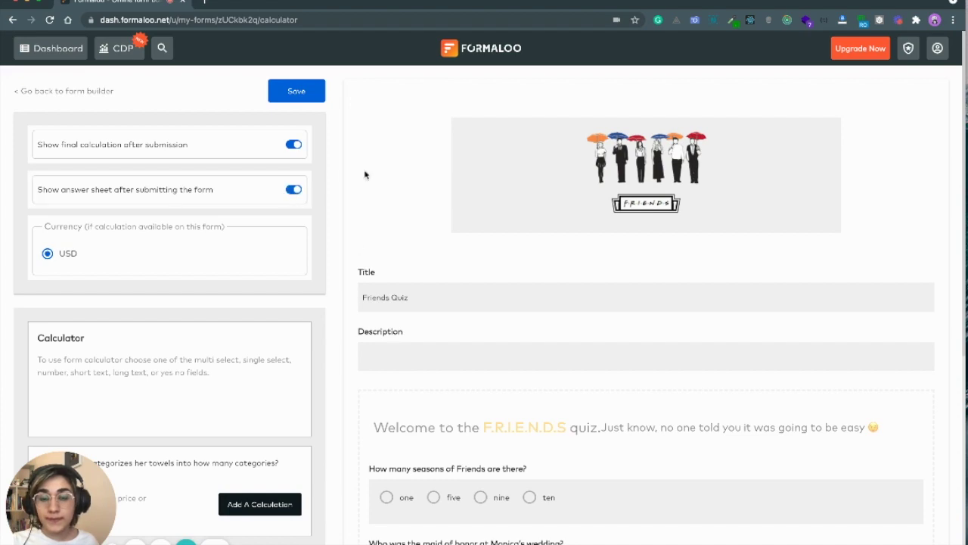
{"action": "left_click", "coordinate": [292, 92]}
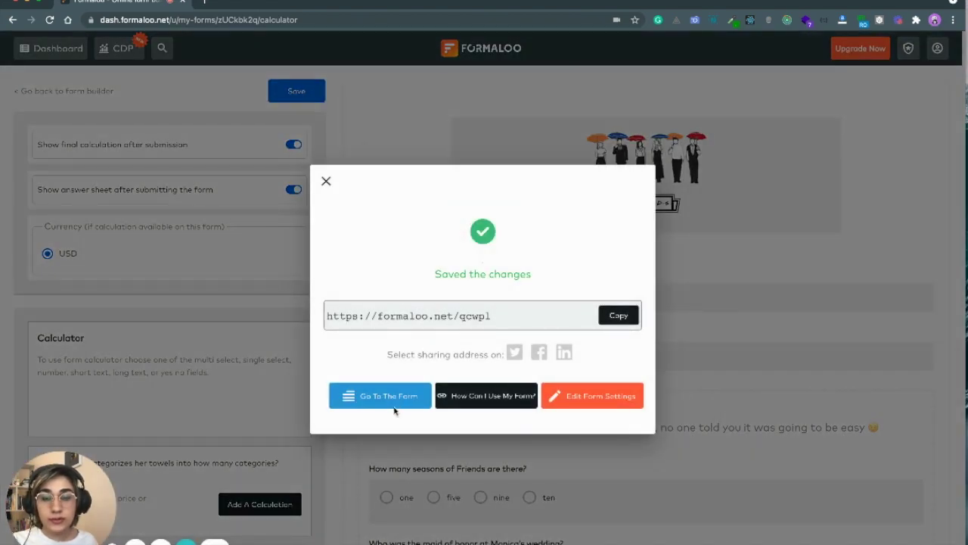
- Open the published Friends Quiz, start it, and answer ten for the seasons question and Rachel for the maid of honor question
{"action": "left_click", "coordinate": [382, 397]}
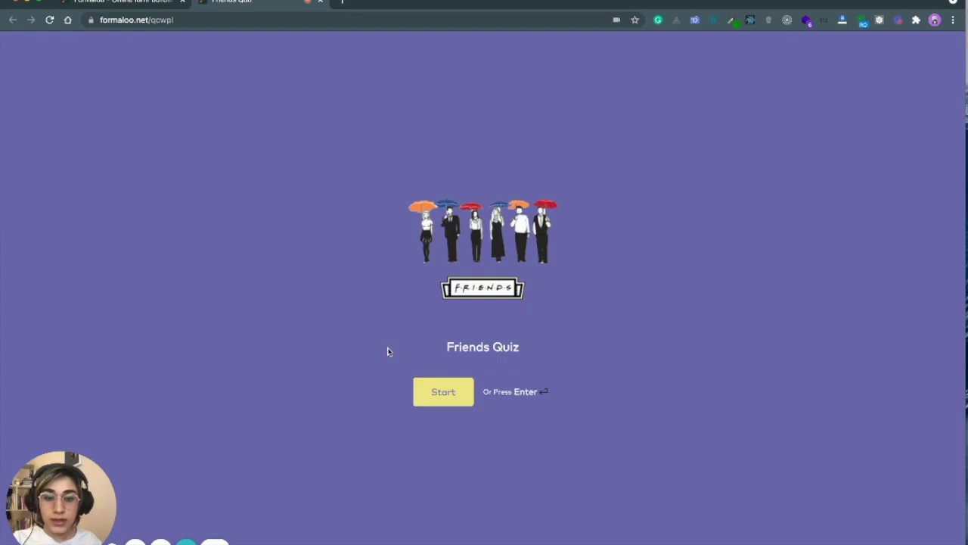
{"action": "key", "text": "Return"}
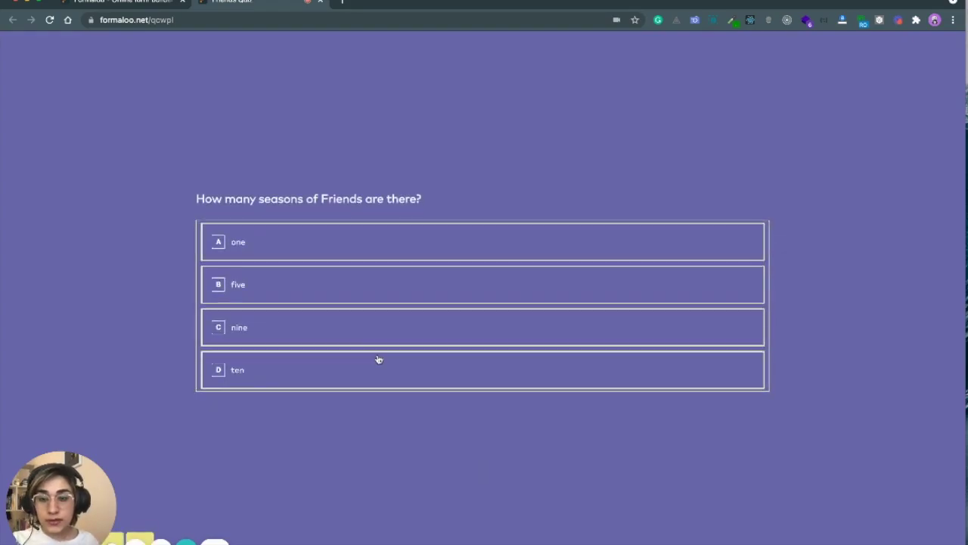
{"action": "left_click", "coordinate": [272, 373]}
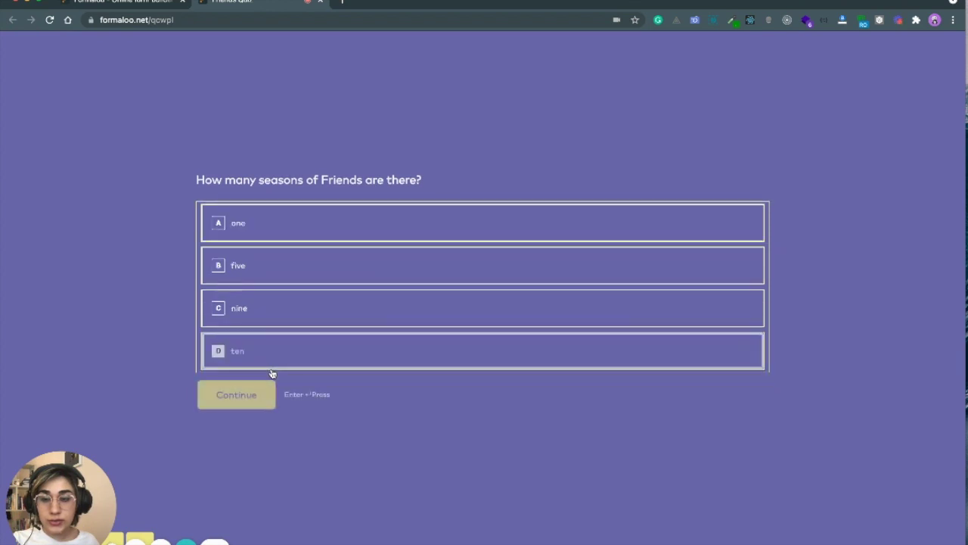
{"action": "left_click", "coordinate": [246, 285]}
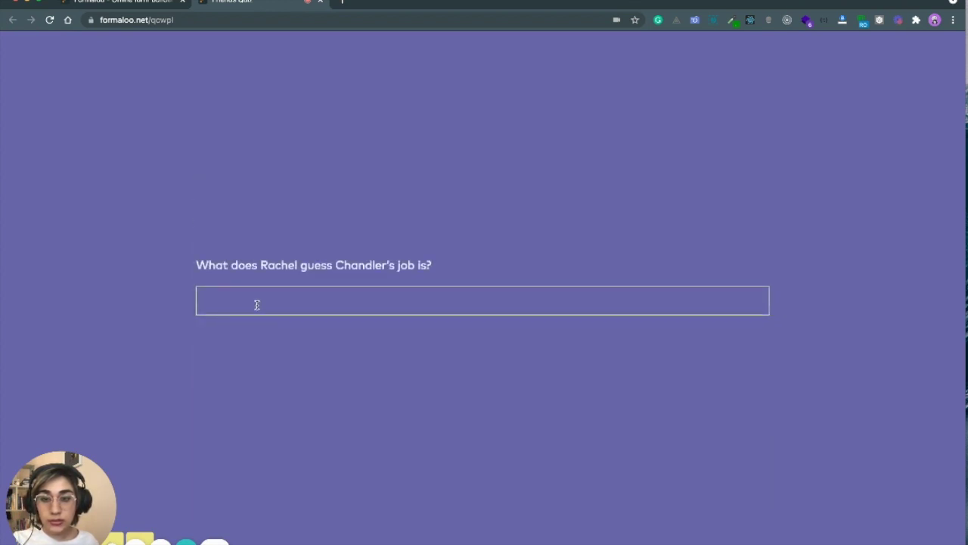
- Answer "transponster" for Chandler's job and 11 for the towel categories, and submit the quiz
{"action": "left_click", "coordinate": [257, 304]}
{"action": "type", "text": "tra"}
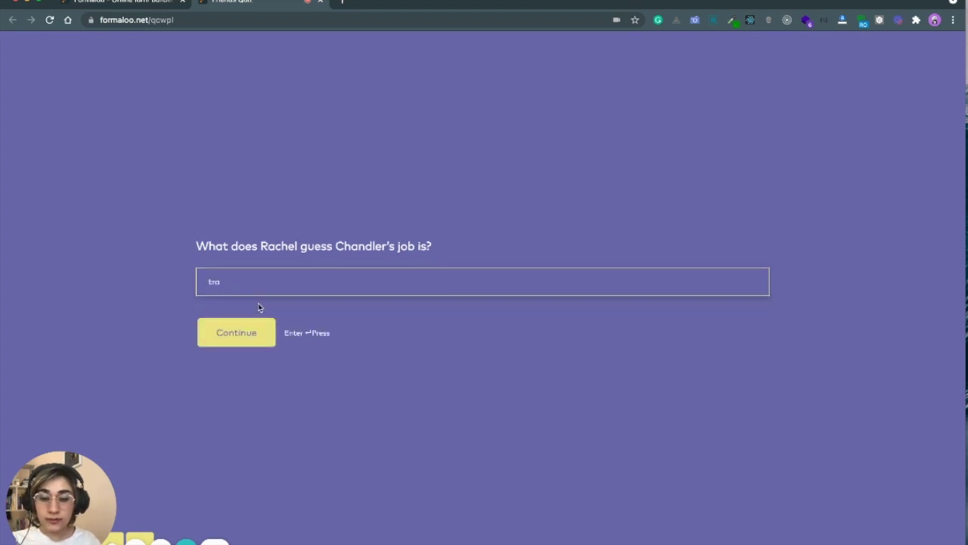
{"action": "type", "text": "nsport"}
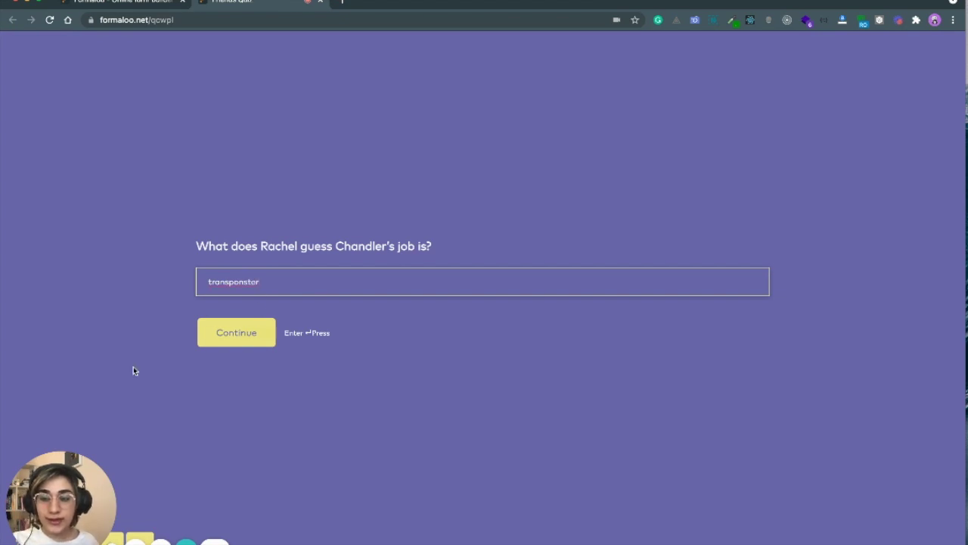
{"action": "left_click", "coordinate": [249, 332]}
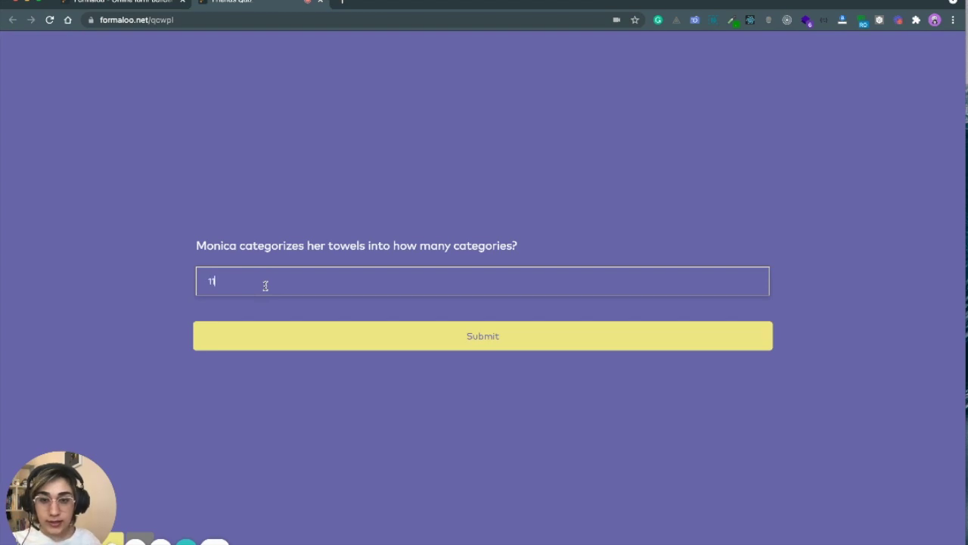
{"action": "key", "text": "Return"}
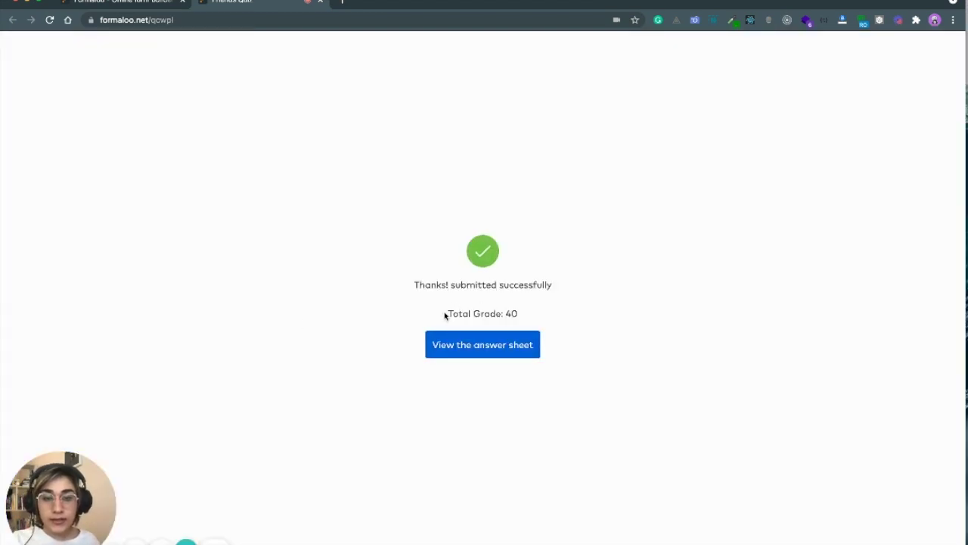
- Check the total grade, open the answer sheet, and compare the submitted answers with the answer text under each question
{"action": "left_click_drag", "start_coordinate": [445, 316], "coordinate": [526, 315]}
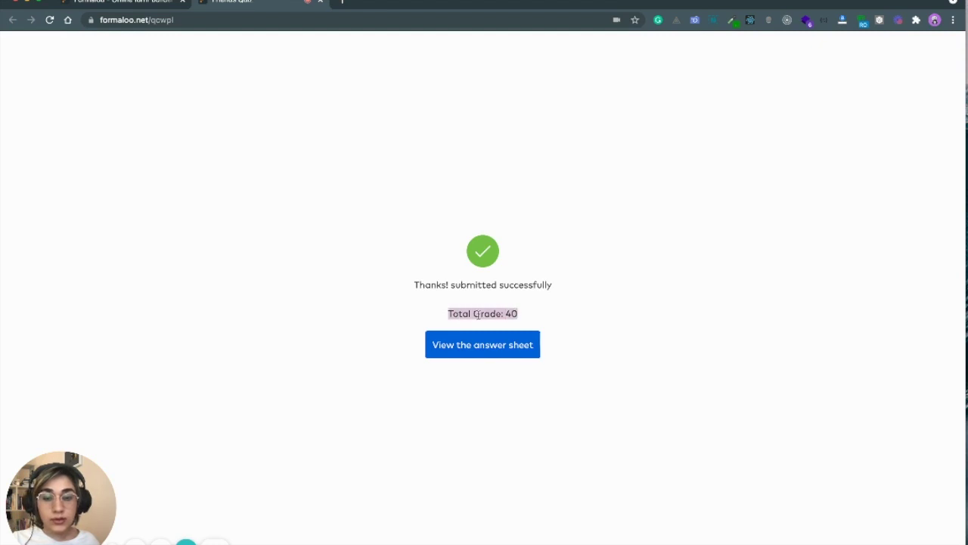
{"action": "left_click", "coordinate": [533, 314]}
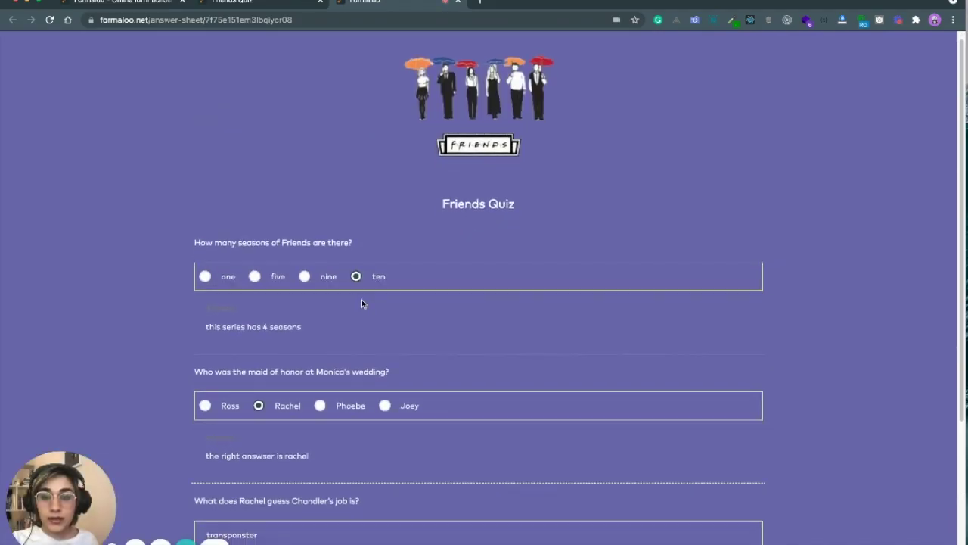
{"action": "scroll", "coordinate": [361, 301], "scroll_direction": "down", "scroll_amount": 2}
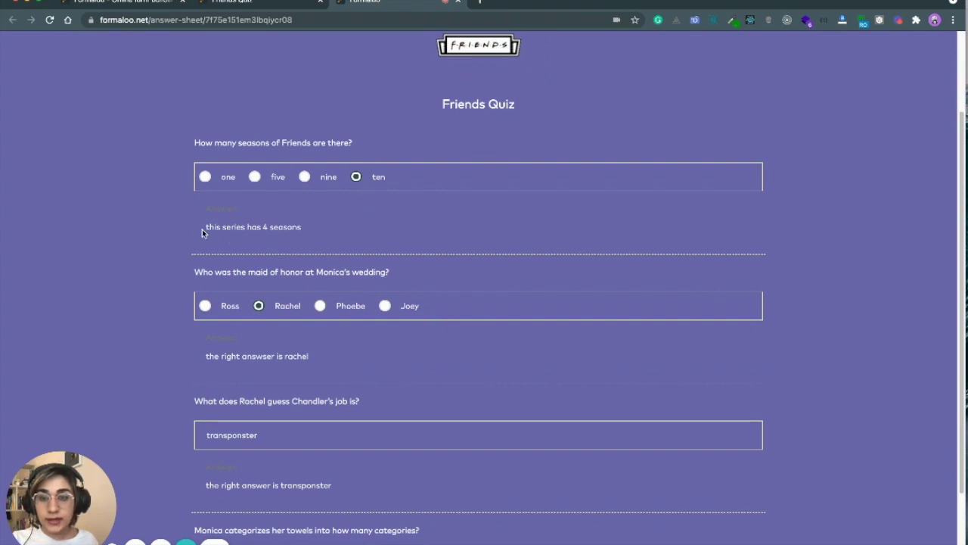
{"action": "left_click_drag", "start_coordinate": [202, 229], "coordinate": [308, 229]}
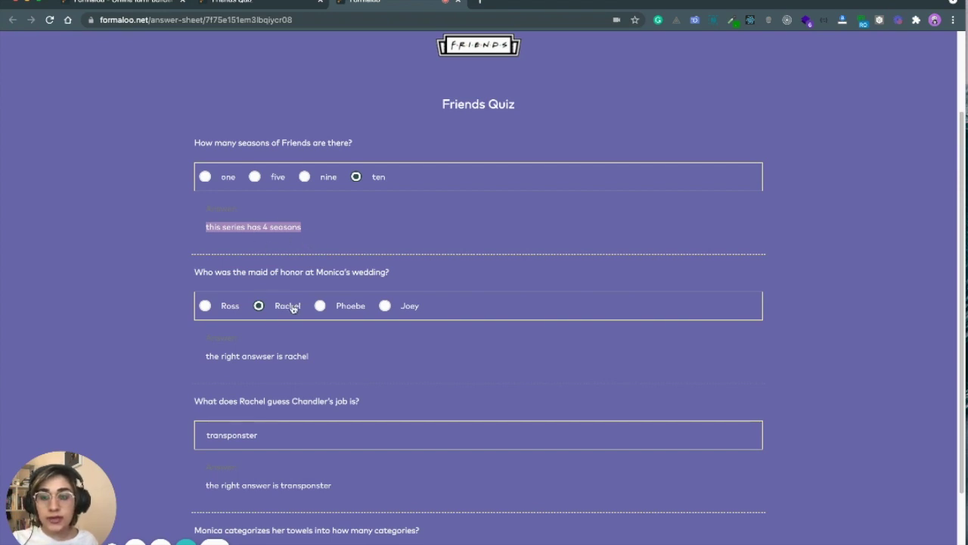
{"action": "scroll", "coordinate": [293, 307], "scroll_direction": "down", "scroll_amount": 3}
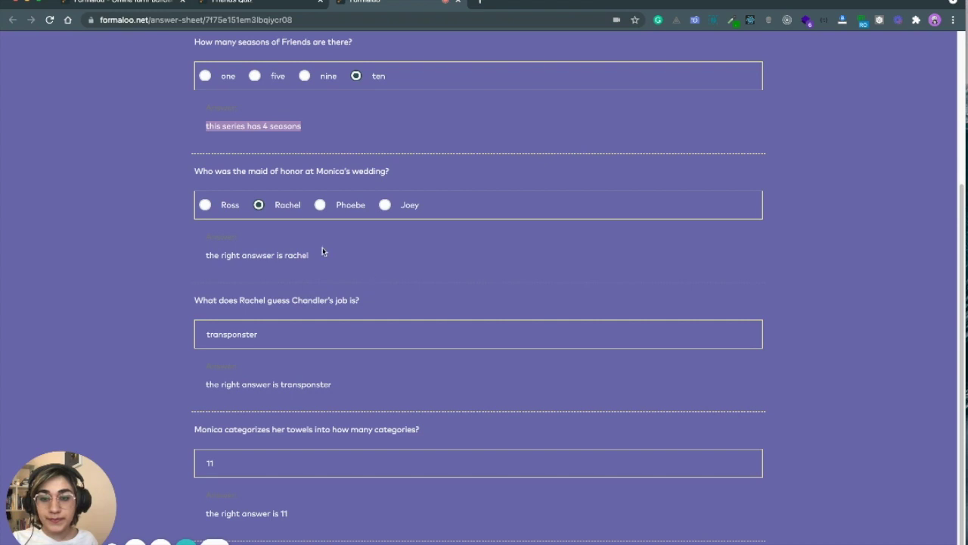
{"action": "scroll", "coordinate": [323, 251], "scroll_direction": "up", "scroll_amount": 6}
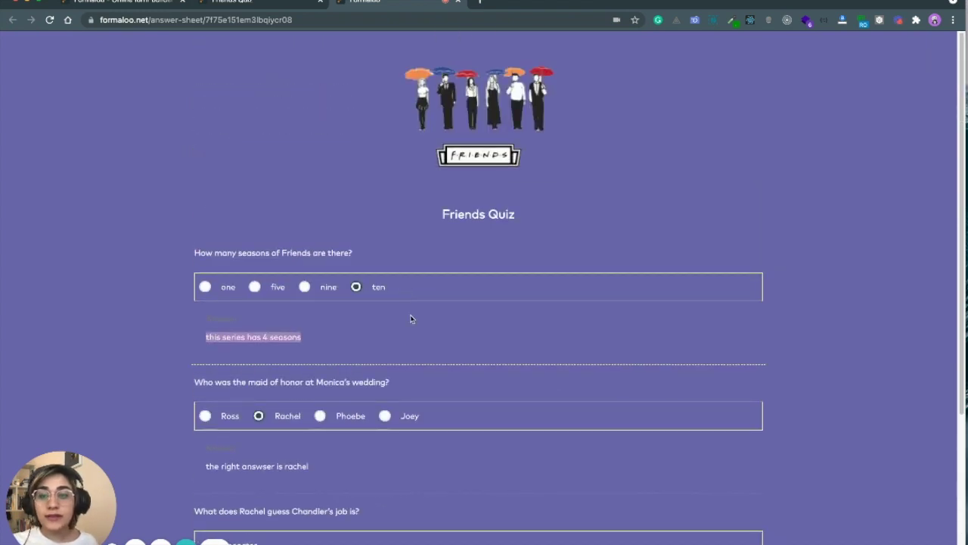
{"action": "scroll", "coordinate": [383, 333], "scroll_direction": "down", "scroll_amount": 6}
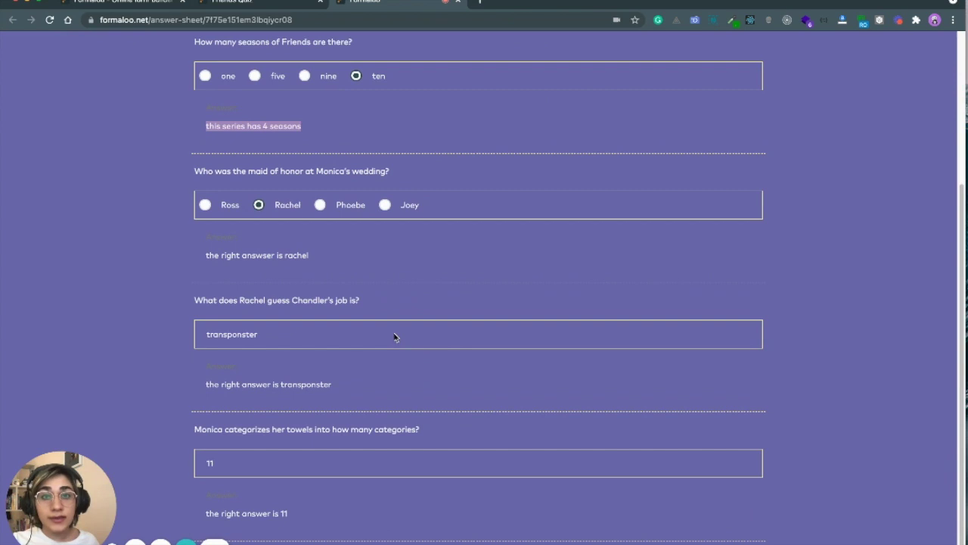
{"action": "scroll", "coordinate": [392, 330], "scroll_direction": "up", "scroll_amount": 5}
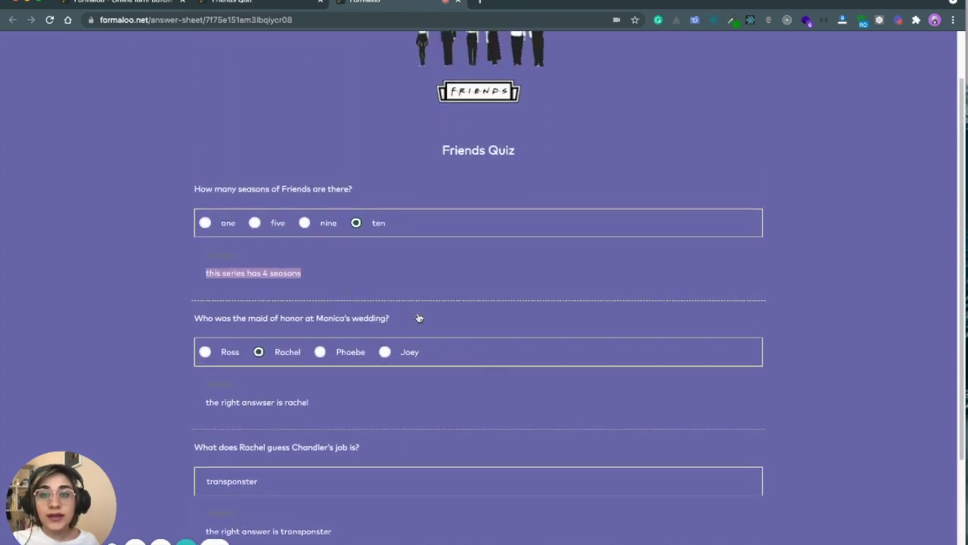
{"action": "scroll", "coordinate": [424, 316], "scroll_direction": "up", "scroll_amount": 1}
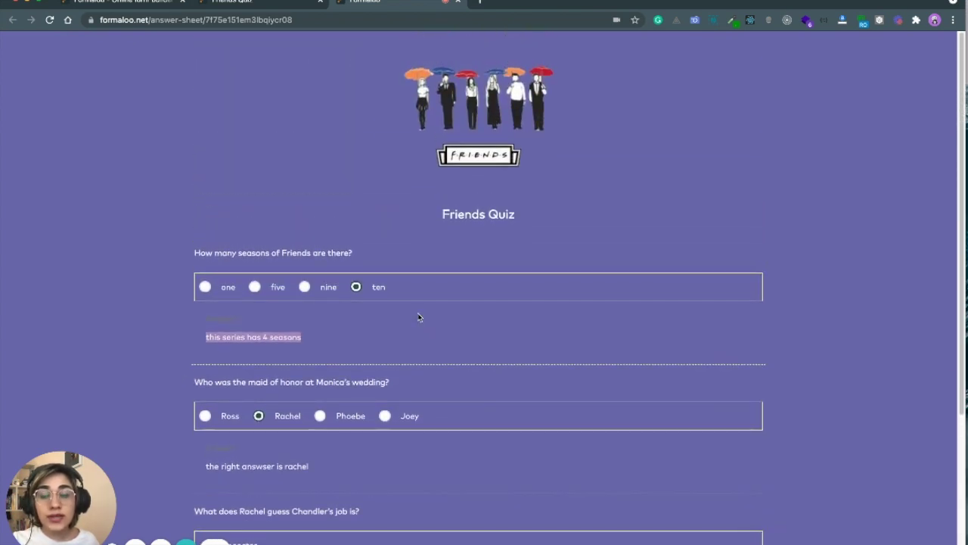